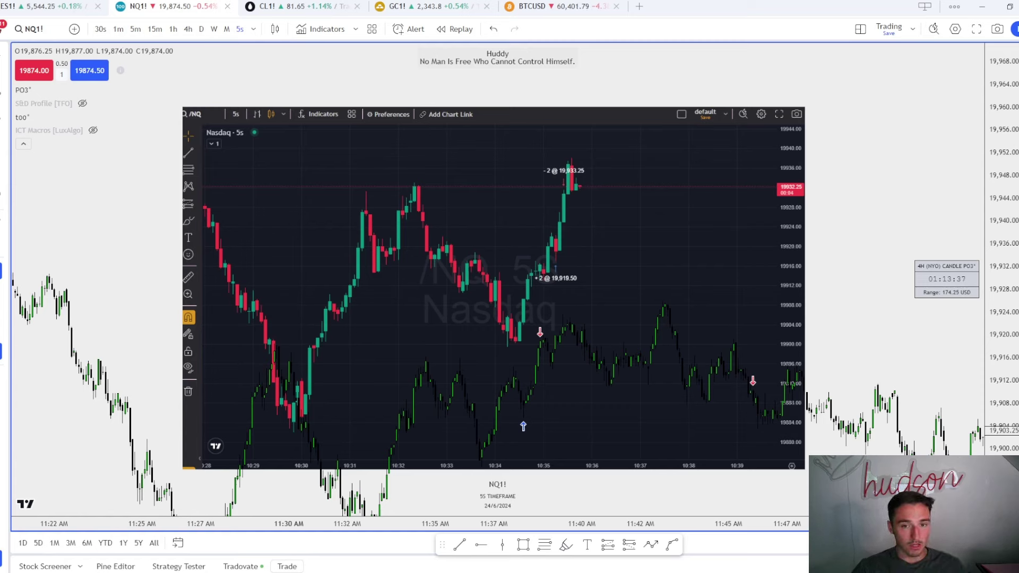
Step: Hide the trade execution arrows on the NQ1! chart through the chart settings
left_click(594, 212)
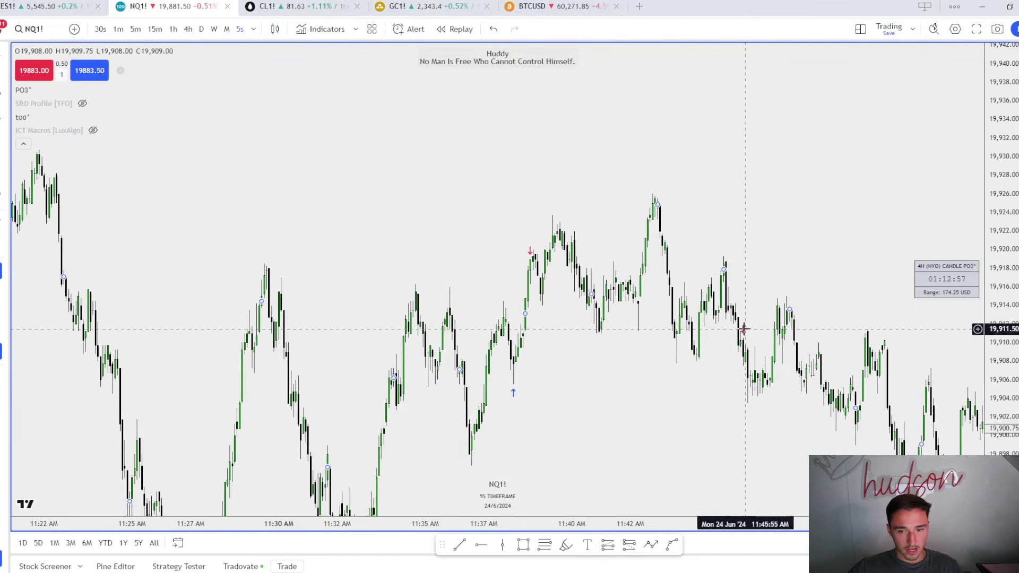
right_click(403, 230)
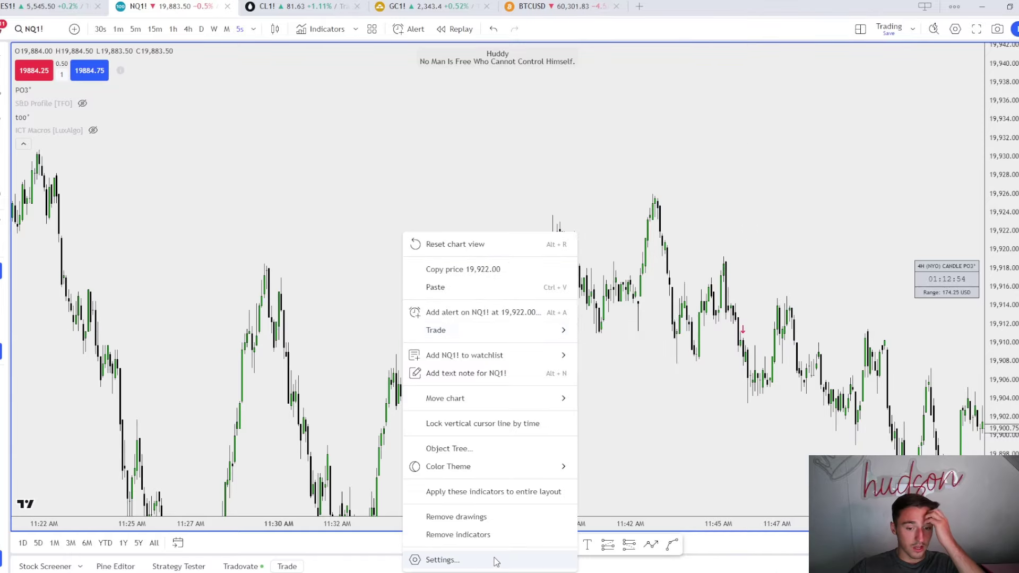
left_click(443, 559)
left_click(667, 555)
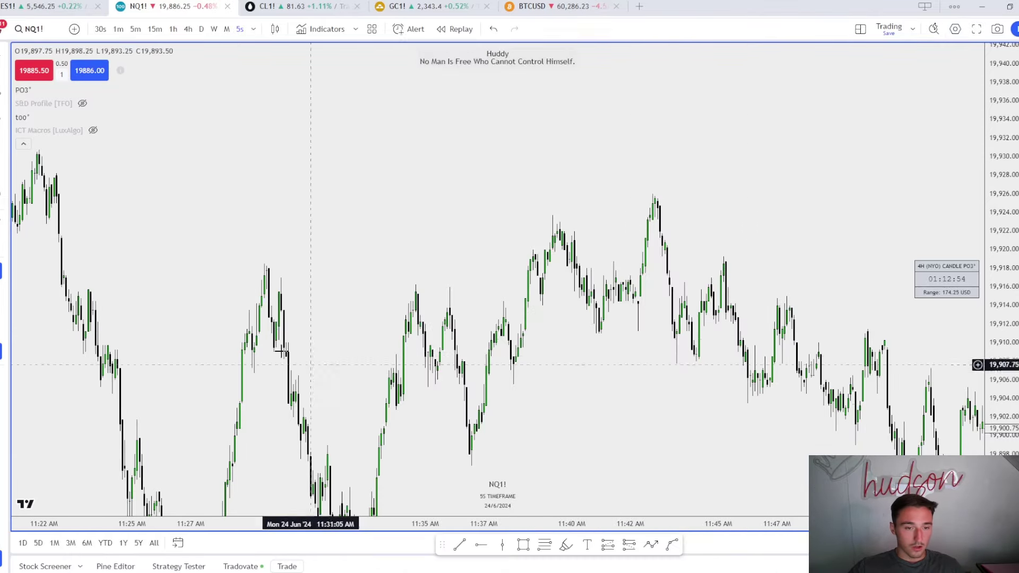
Step: Start a bar replay of the 5-second NQ1! chart from about 10:38 AM on 24 June
left_click_drag(232, 341, 504, 246)
scroll(451, 260, "down", 5)
left_click_drag(380, 313, 748, 223)
left_click_drag(372, 324, 724, 266)
left_click_drag(542, 335, 701, 464)
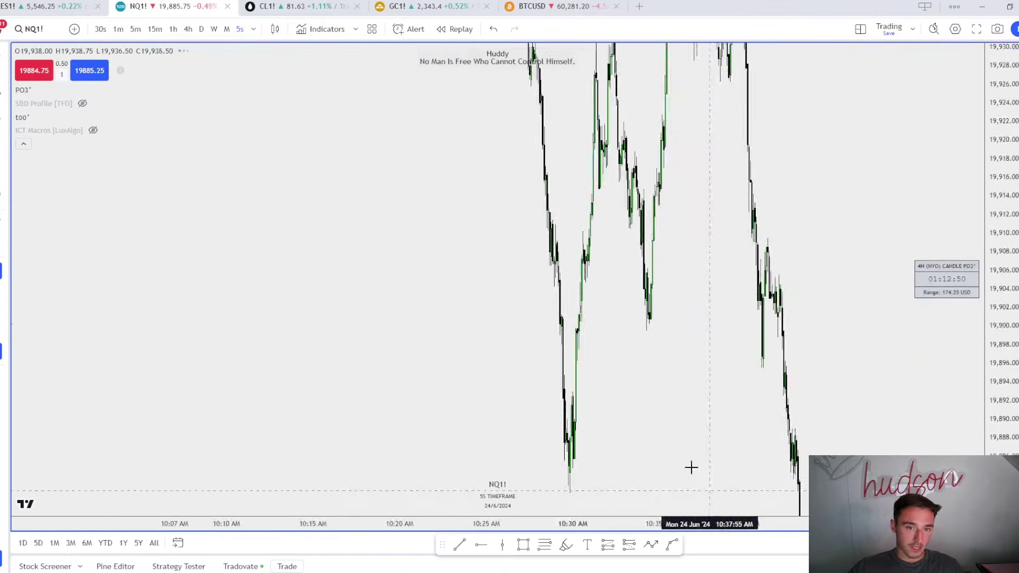
left_click_drag(470, 159, 642, 451)
left_click_drag(390, 308, 668, 182)
scroll(668, 182, "right", 12)
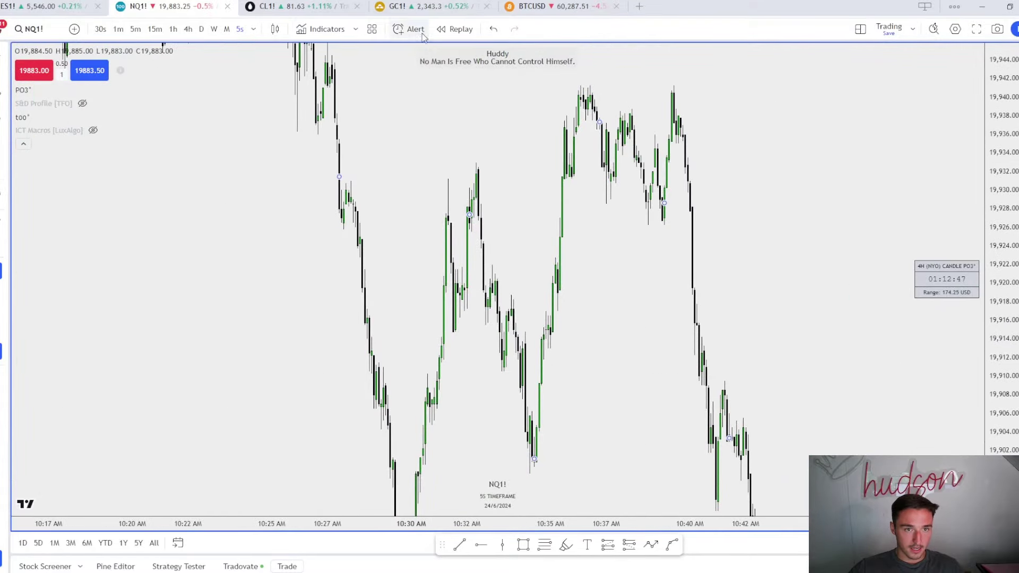
left_click(454, 30)
left_click(648, 200)
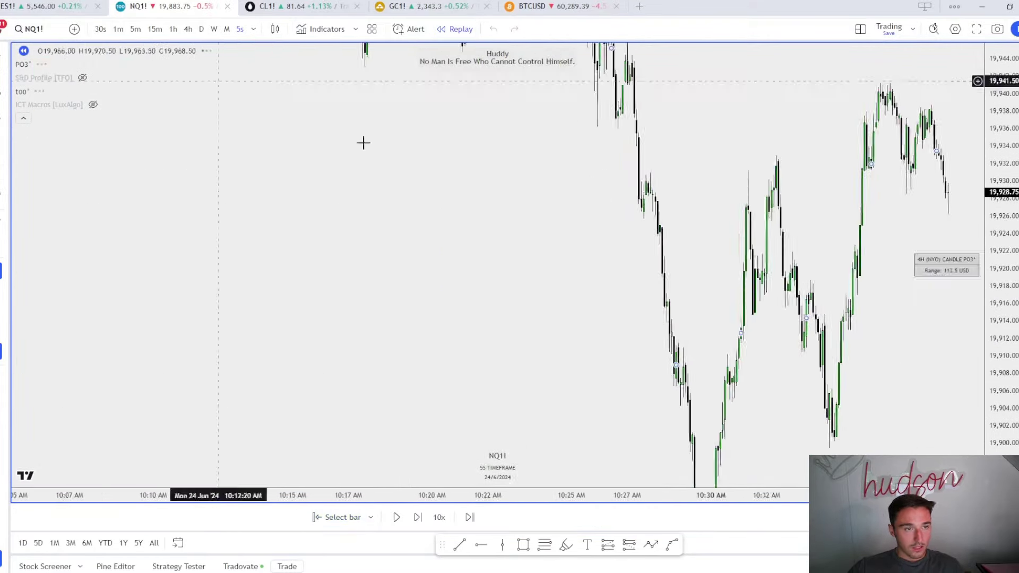
Step: Switch the replay chart to the 1-minute timeframe, reset its view and fit the price scale around the latest candles
left_click(118, 29)
right_click(684, 196)
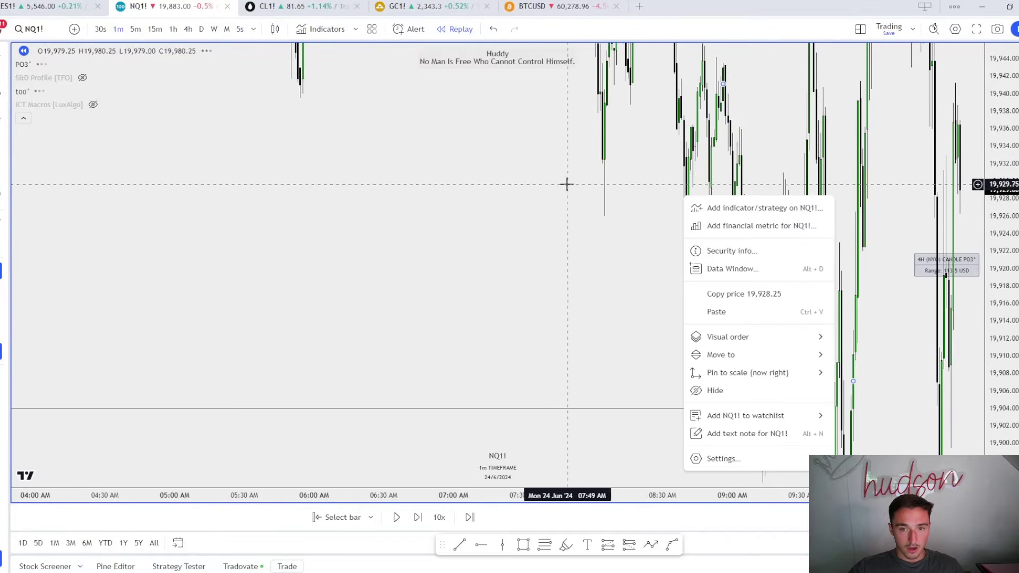
left_click(566, 184)
key("alt+r")
scroll(616, 200, "up", 8)
left_click_drag(849, 265, 664, 237)
scroll(817, 300, "down", 4)
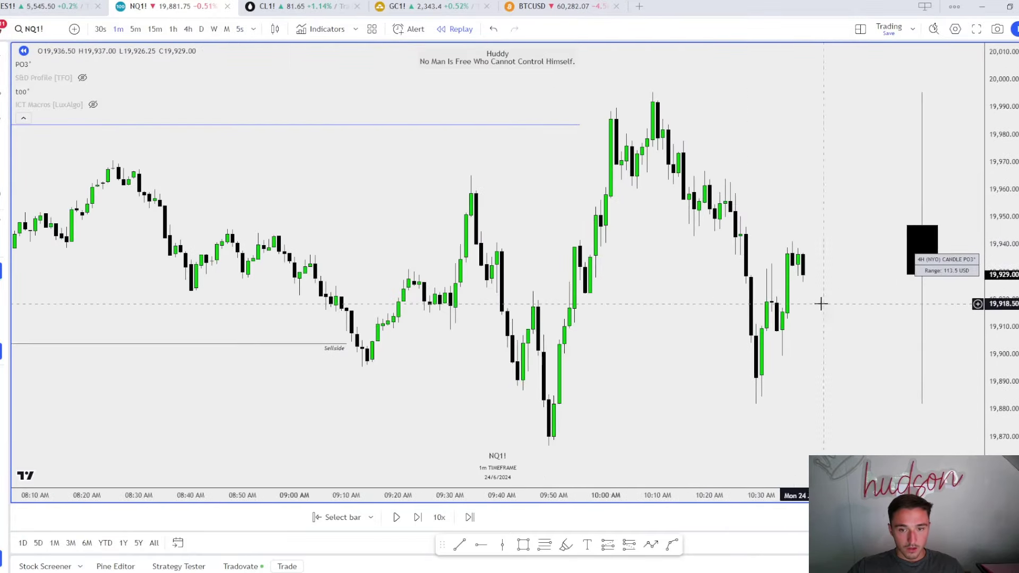
left_click_drag(1001, 348, 1000, 293)
left_click_drag(921, 327, 799, 296)
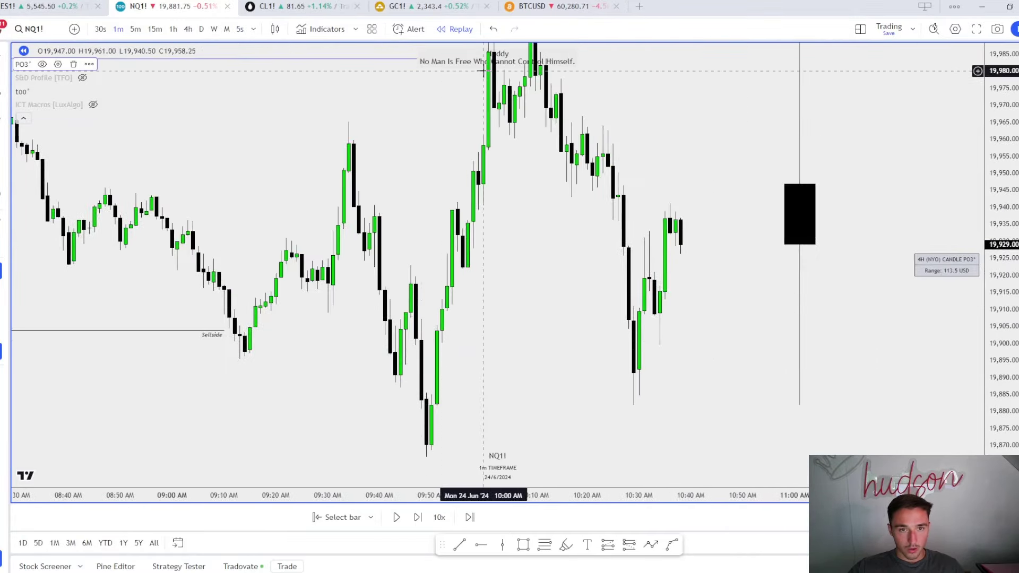
Step: Examine the morning's highs and lows leading into the 10:30 AM low on the 1-minute chart
left_click_drag(654, 275, 607, 365)
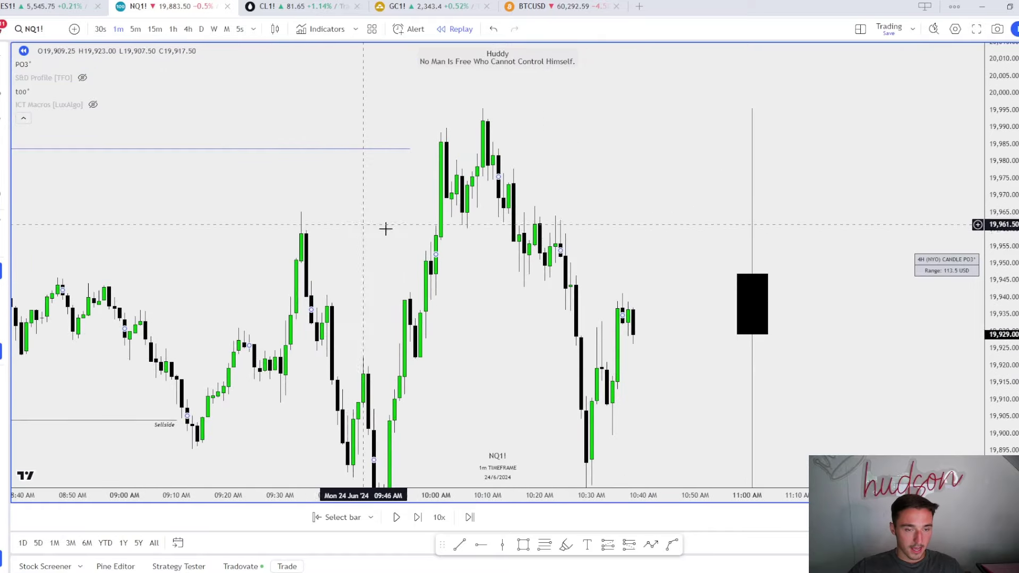
scroll(580, 234, "down", 4)
left_click_drag(655, 112, 635, 296)
scroll(670, 189, "down", 5)
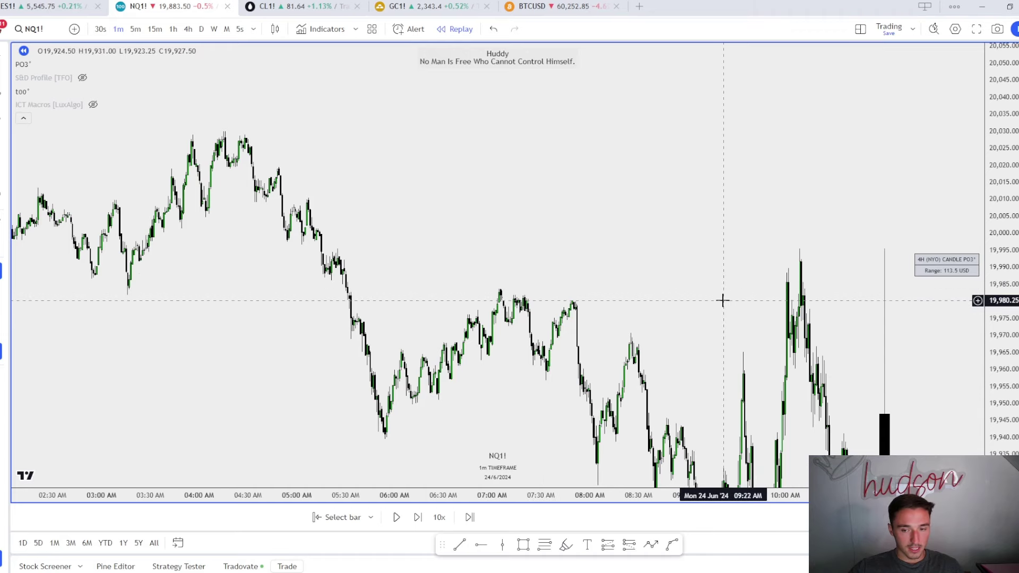
scroll(722, 301, "up", 4)
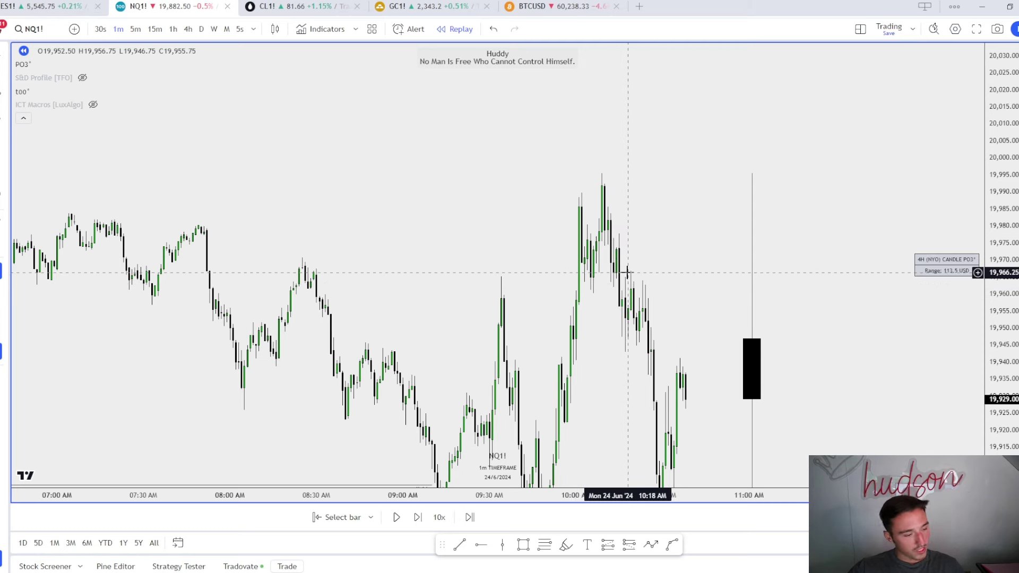
scroll(626, 272, "up", 3)
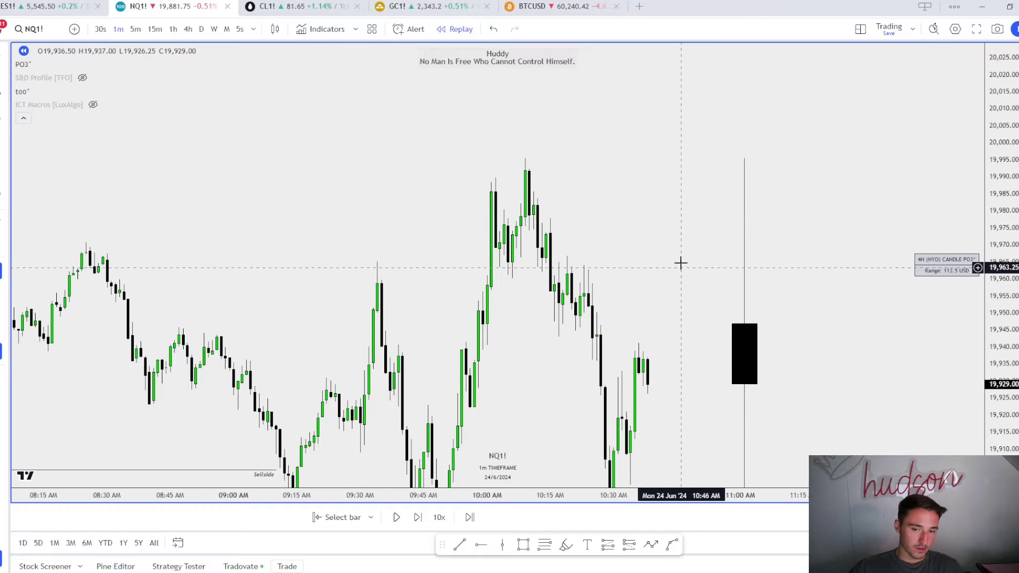
left_click_drag(673, 264, 651, 192)
left_click_drag(642, 305, 645, 213)
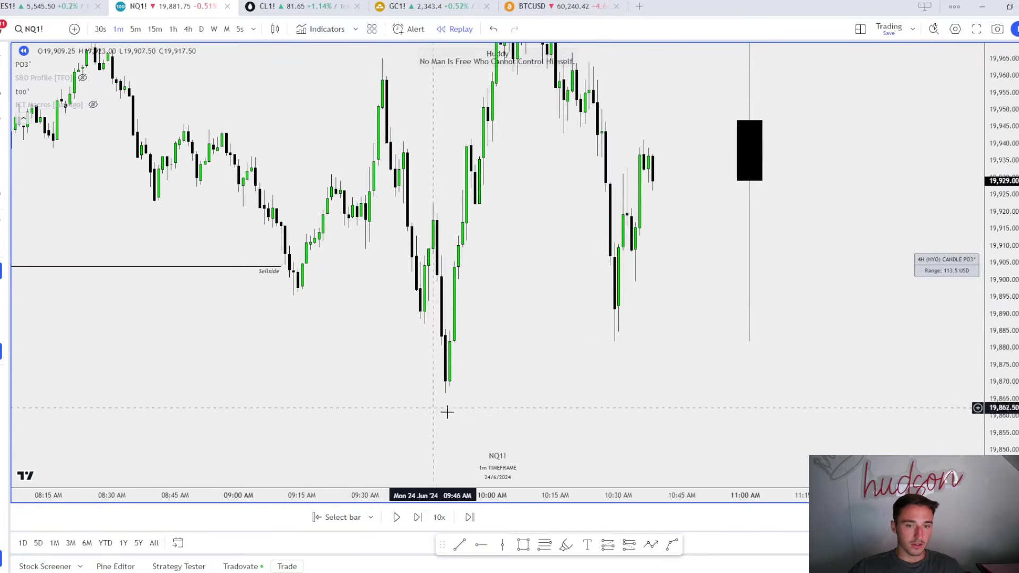
left_click_drag(599, 309, 539, 393)
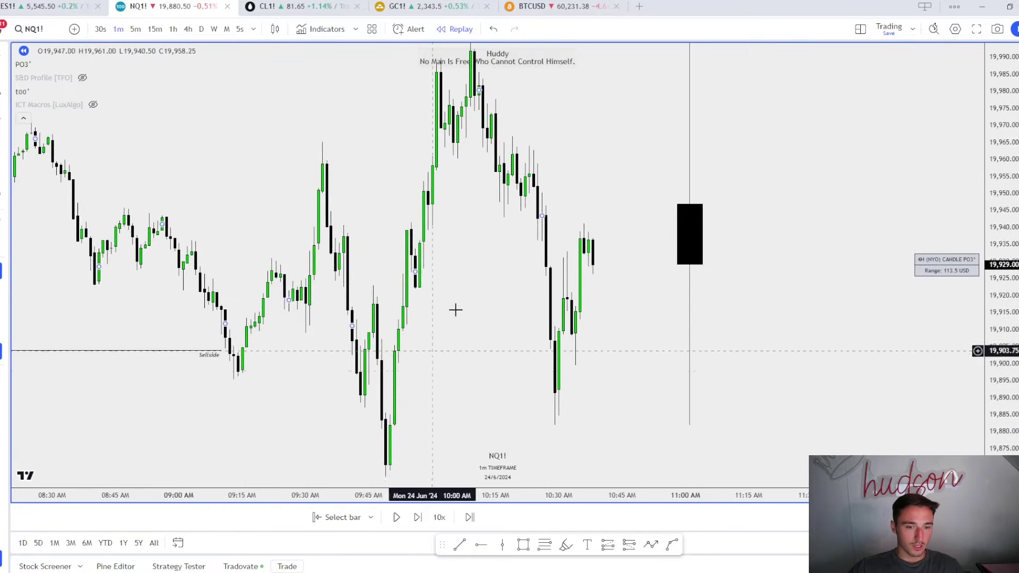
left_click_drag(598, 323, 578, 373)
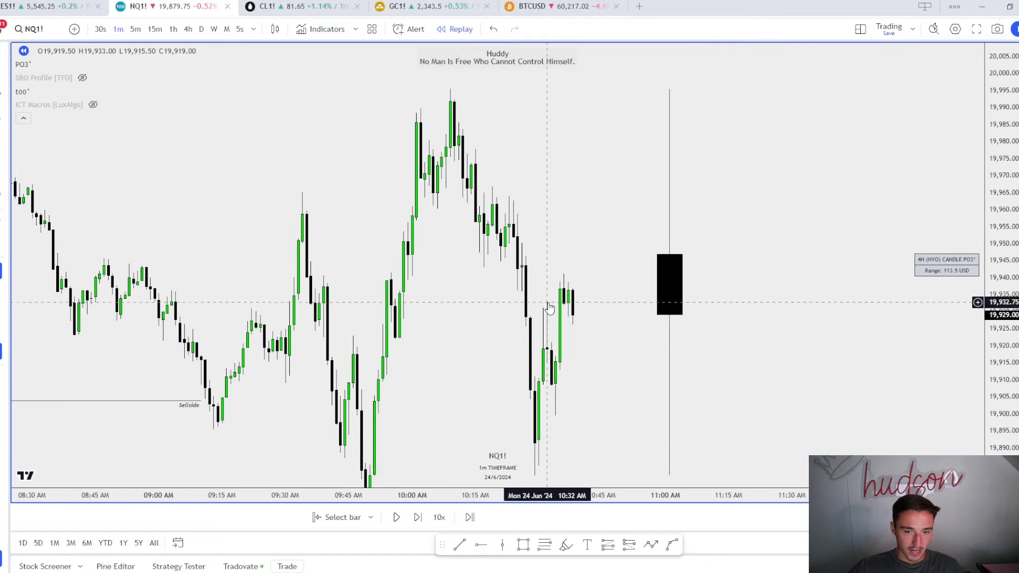
scroll(569, 297, "up", 2)
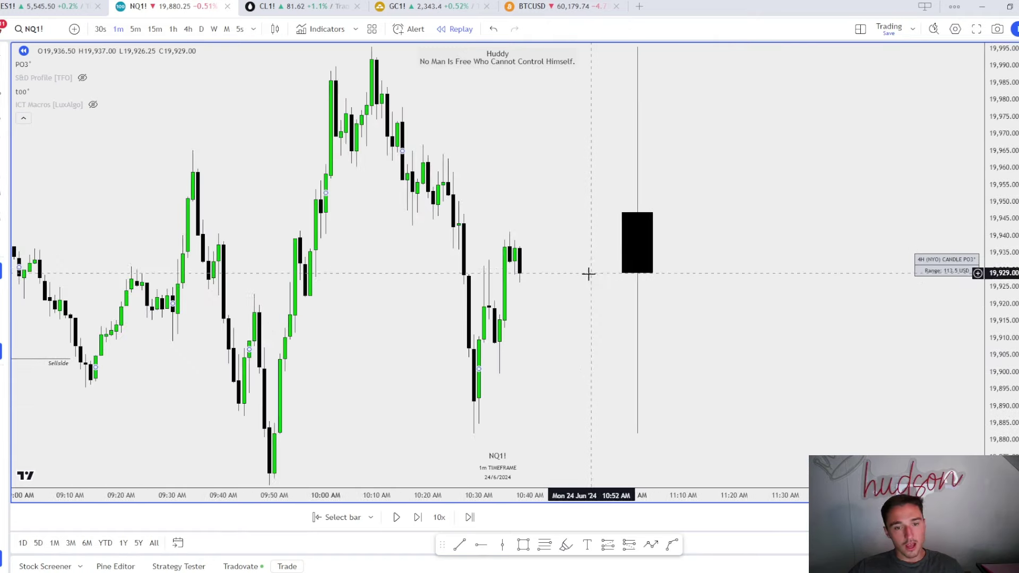
left_click_drag(538, 370, 548, 345)
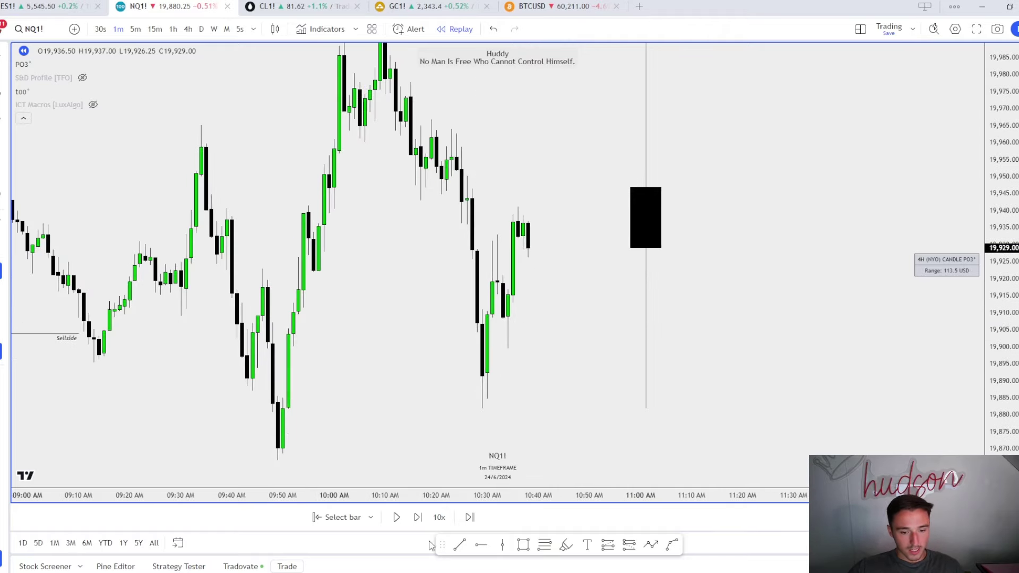
left_click(458, 542)
key("Escape")
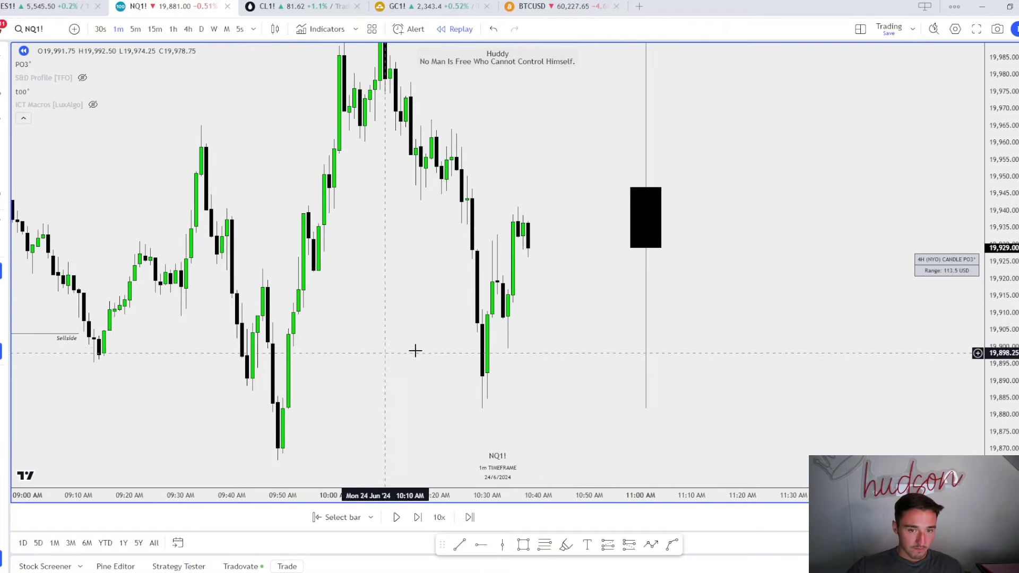
Step: Check the 10:30 AM low on the 5-minute timeframe and return to the 1-minute timeframe
left_click_drag(415, 349, 392, 389)
left_click_drag(471, 276, 477, 168)
left_click_drag(392, 264, 319, 352)
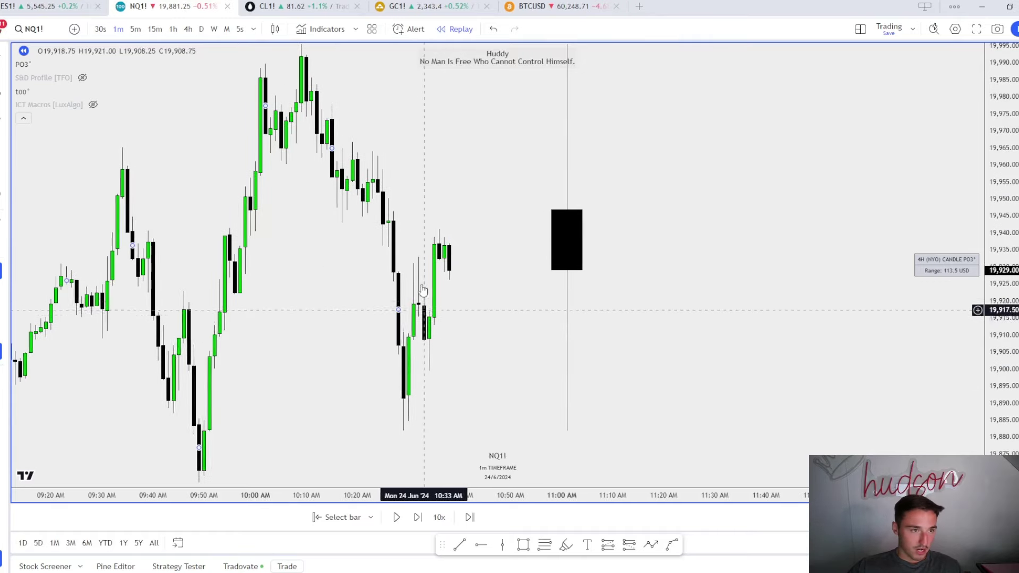
left_click(136, 29)
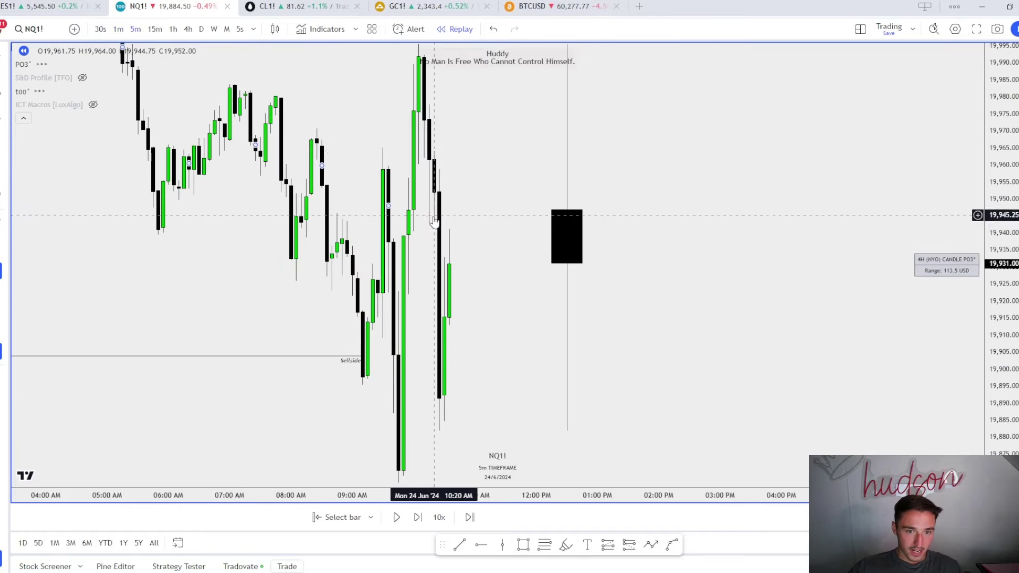
left_click(118, 28)
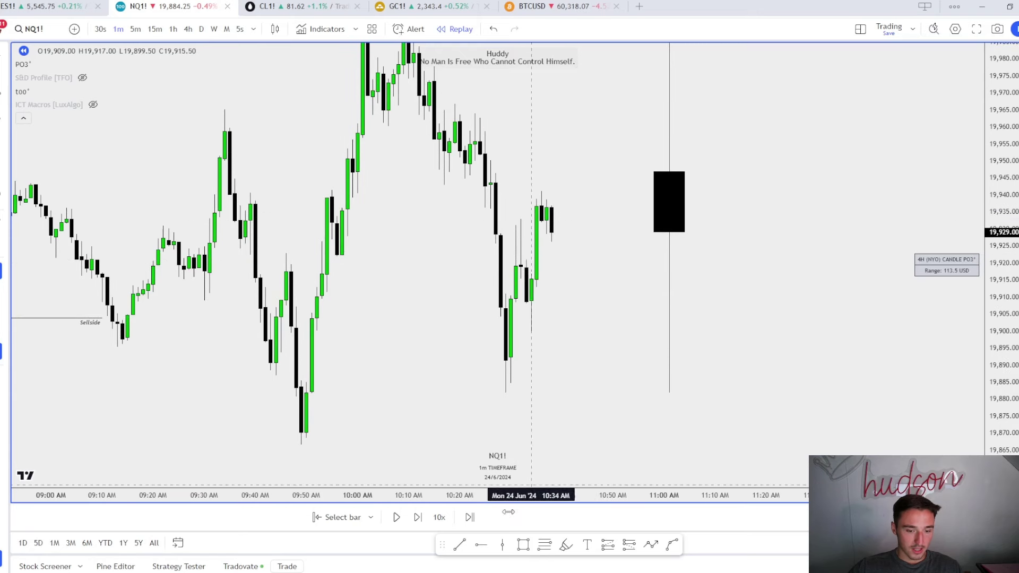
Step: Draw a short horizontal trend line at the 10:32 AM high, 19,933.00, and apply the Buyside drawing template
mouse_move(520, 219)
left_mouse_down()
mouse_move(532, 229)
mouse_move(537, 219)
left_mouse_up()
left_click(465, 567)
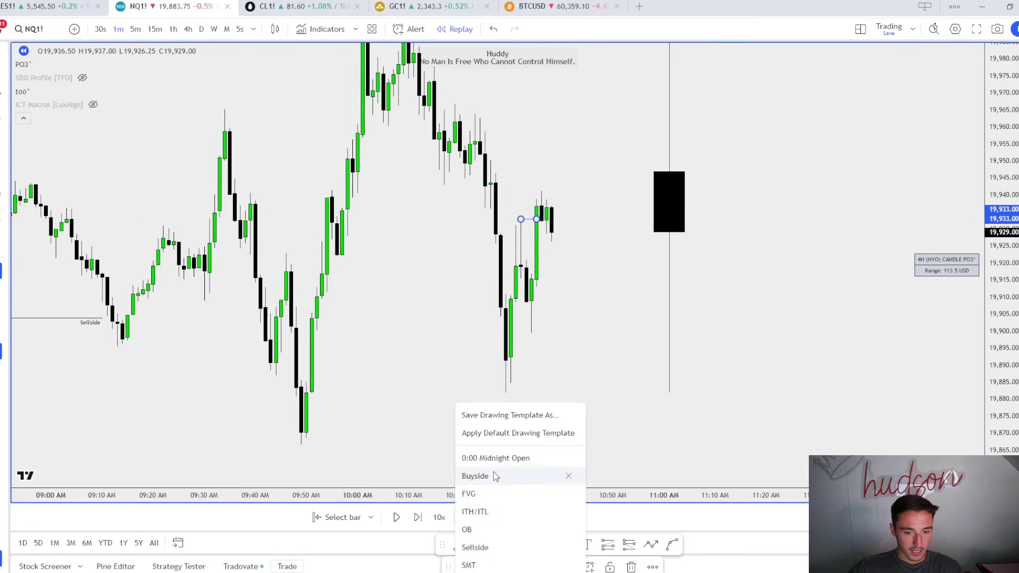
left_click(497, 477)
left_click(606, 261)
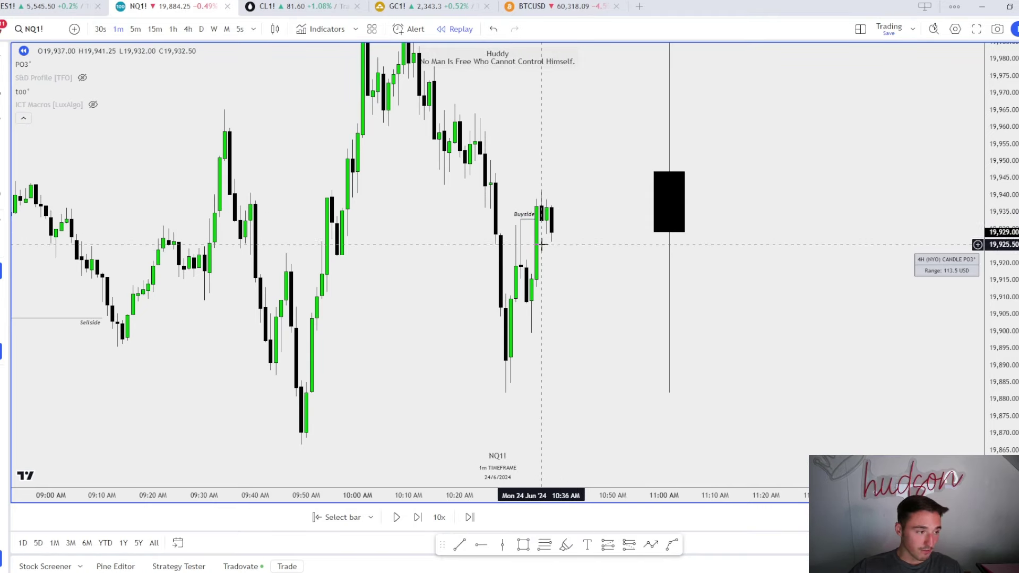
Step: Switch the replay chart to the 5-second timeframe and stretch the price scale around the 10:30 to 10:38 AM candles
left_click_drag(541, 334, 496, 390)
left_click_drag(532, 346, 536, 321)
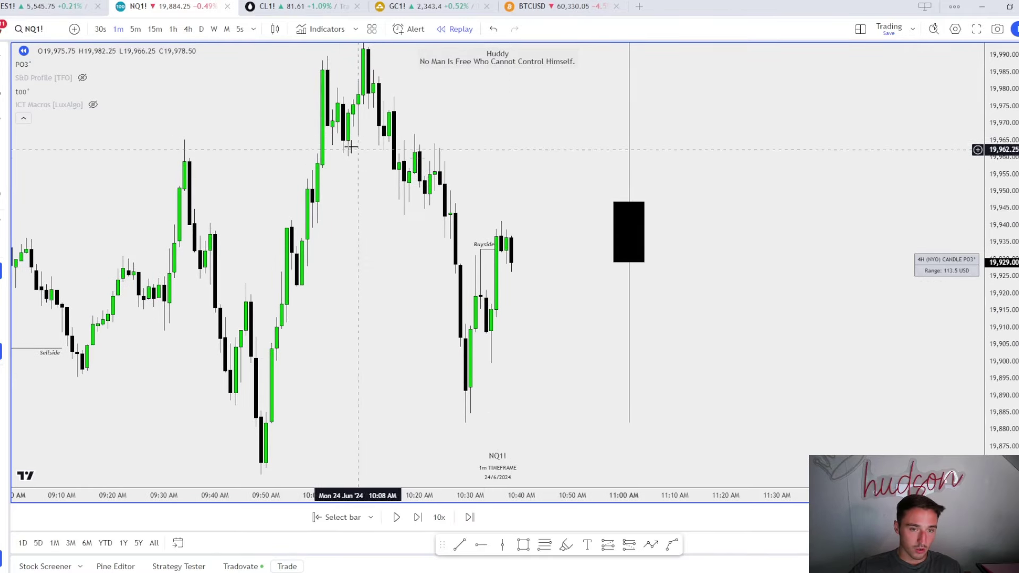
scroll(318, 185, "down", 3)
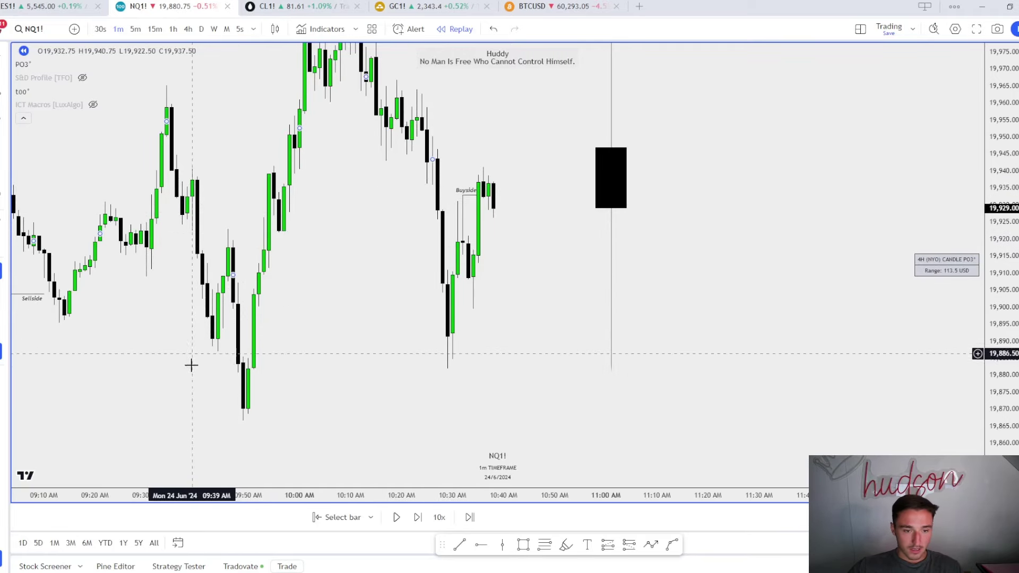
left_click_drag(654, 281, 622, 338)
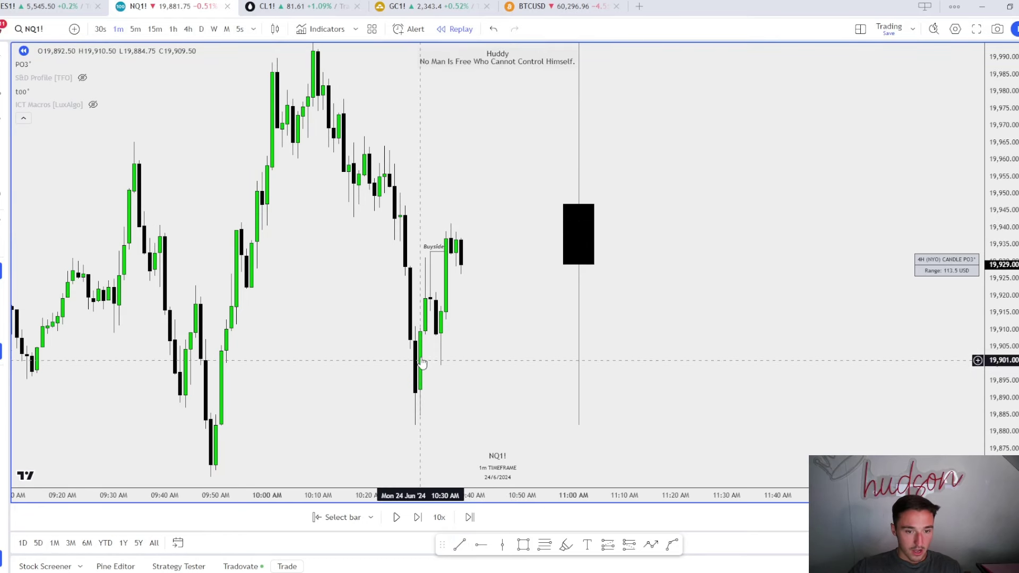
scroll(447, 288, "left", 3)
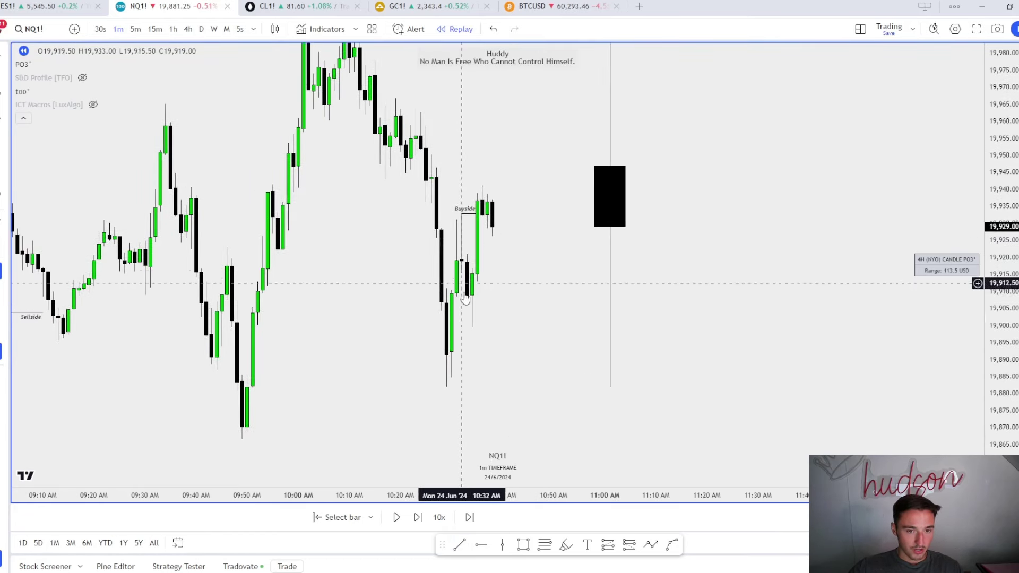
left_click(240, 29)
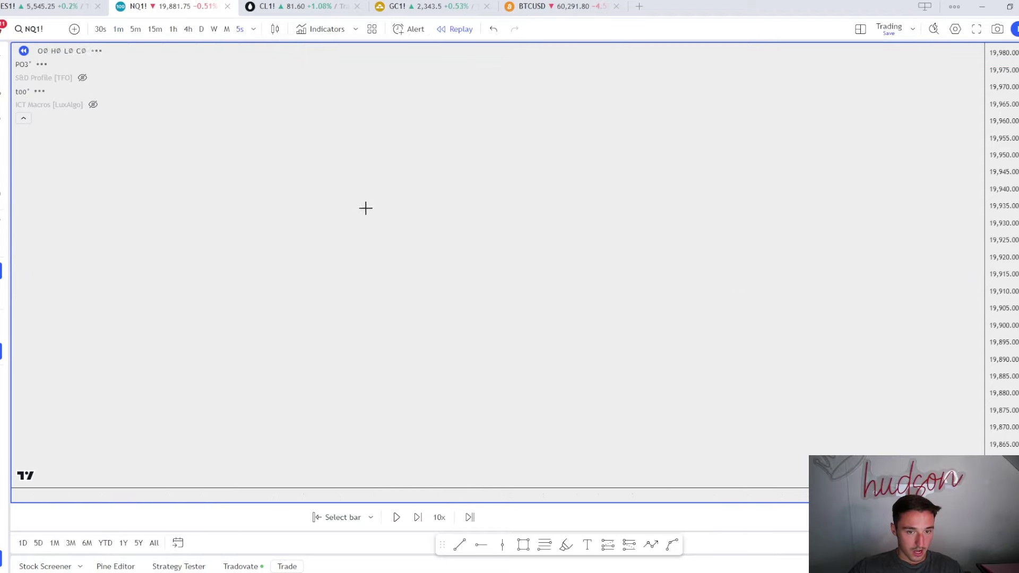
left_click_drag(994, 303, 993, 154)
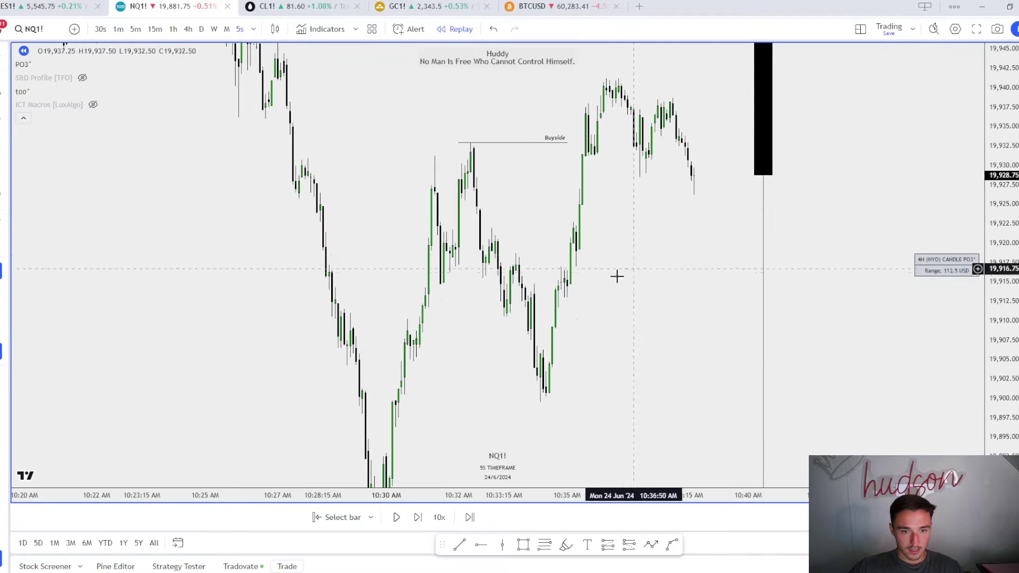
scroll(536, 321, "up", 5)
left_click_drag(448, 366, 589, 337)
left_click_drag(393, 368, 443, 346)
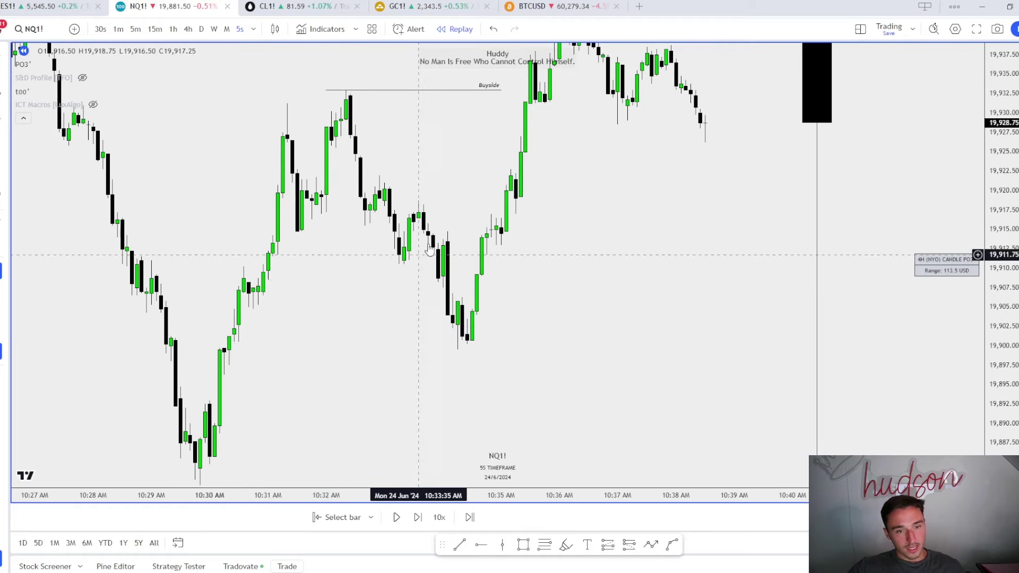
Step: Draw a horizontal trend line at 19,913.50 from the 10:34 AM down candle and apply the OB drawing template
left_click_drag(569, 312, 584, 351)
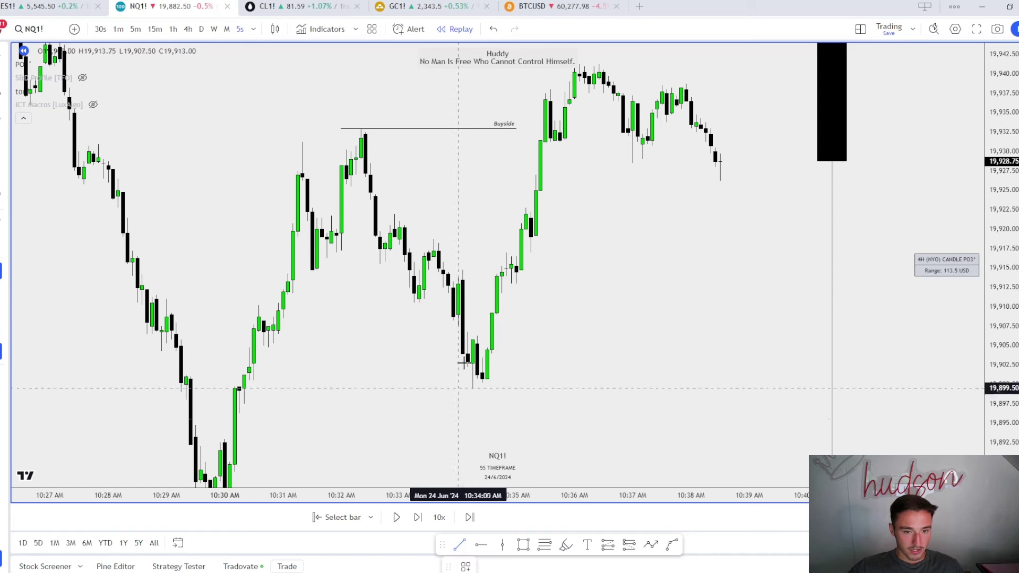
left_click_drag(462, 280, 545, 280)
left_click(452, 567)
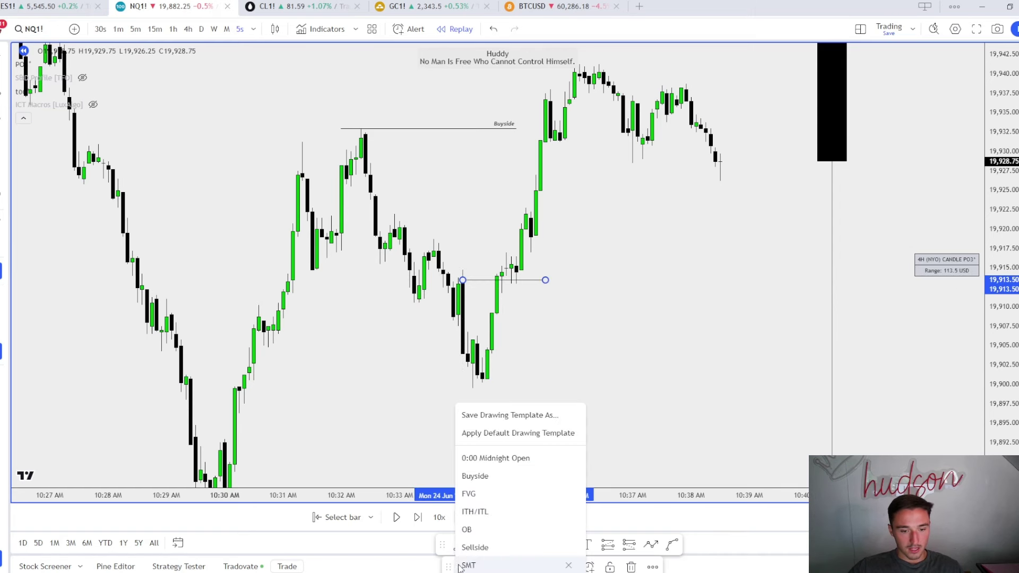
left_click(510, 527)
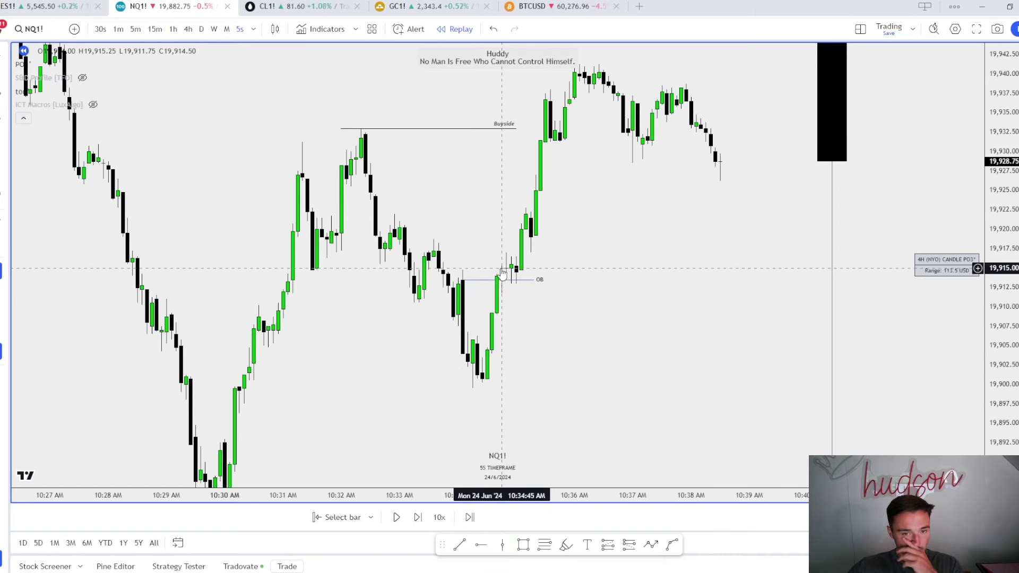
scroll(499, 281, "up", 1)
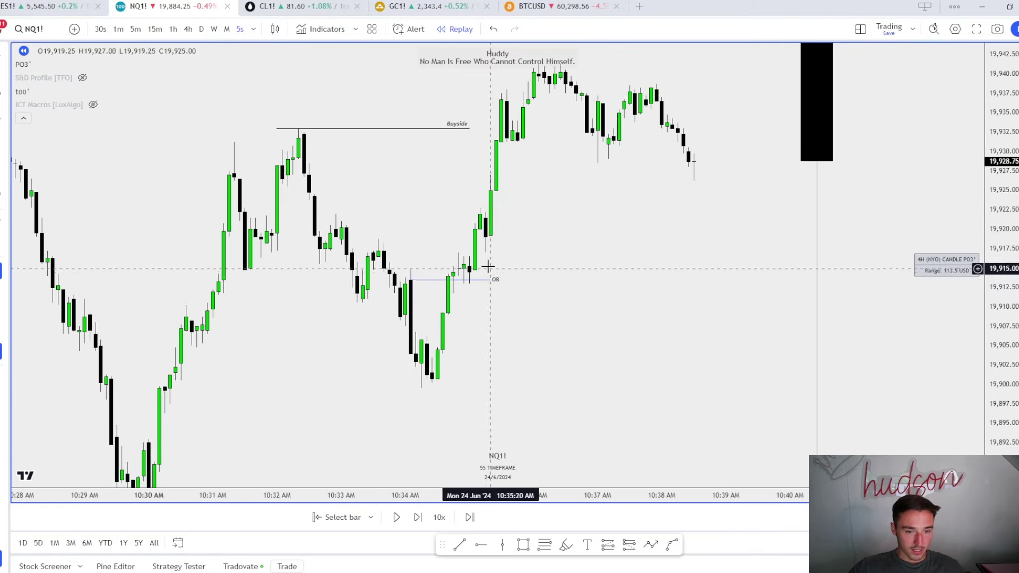
Step: Extend the OB line to about 10:35:50 AM and shift the Buyside line's start onto the 10:32 AM swing high
left_click_drag(499, 280, 523, 280)
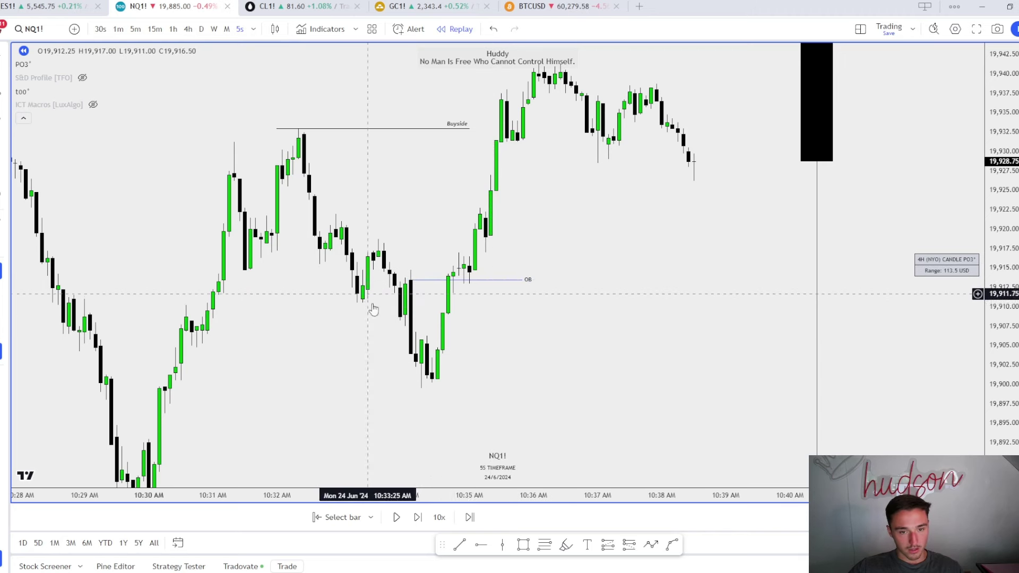
left_click_drag(273, 130, 298, 129)
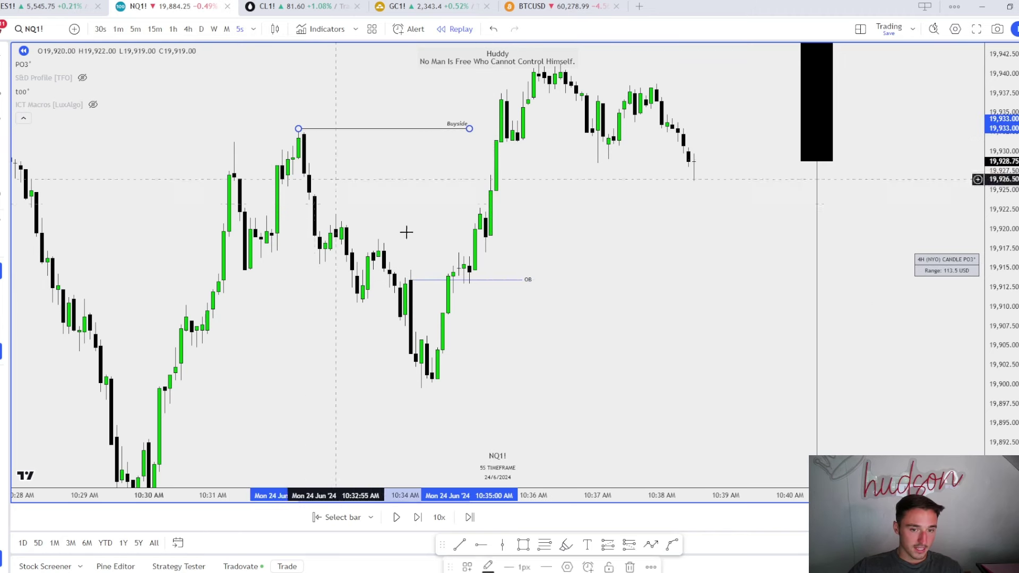
Step: Draw a rectangle over the price gap at about 10:35 AM, from about 19,916.50 to 19,920.00
left_click(523, 545)
left_click(471, 256)
left_click(523, 229)
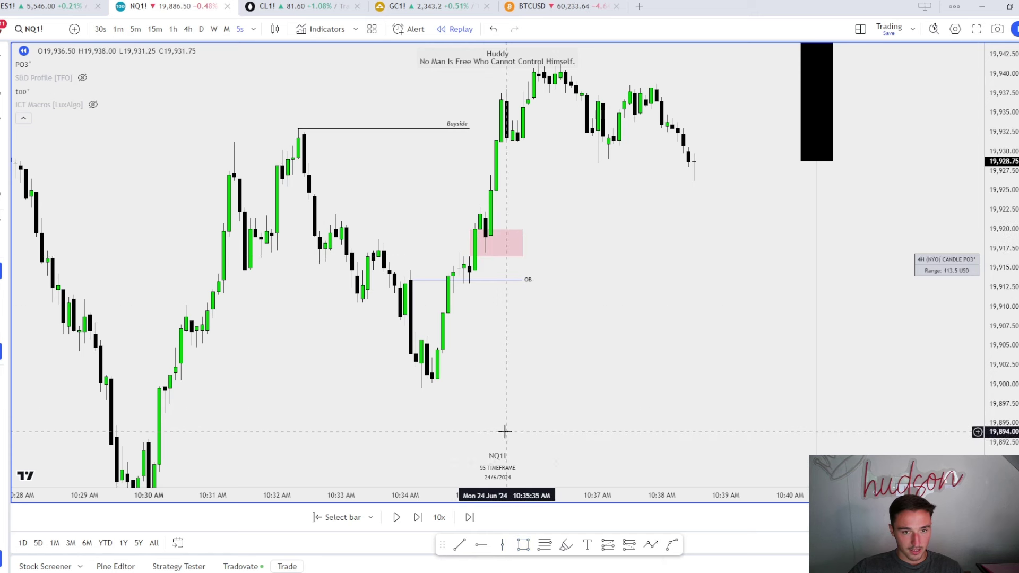
Step: Place a long position at 10:35:10 AM with entry 19,920.00, stop 19,913.25 just below the OB line and target 19,933.25
left_click(603, 550)
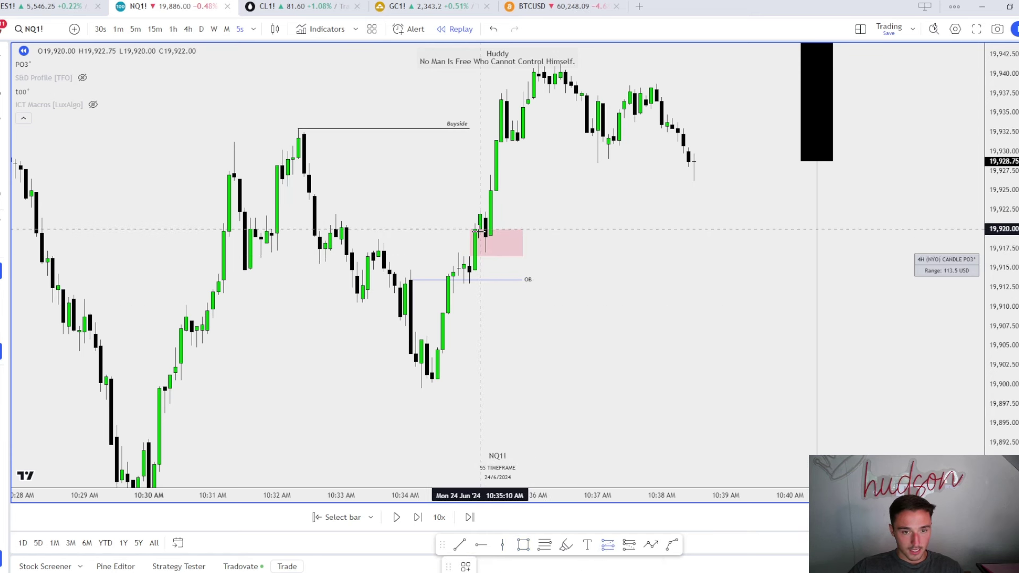
left_click(479, 231)
left_click_drag(480, 321, 479, 282)
left_click_drag(632, 278, 628, 382)
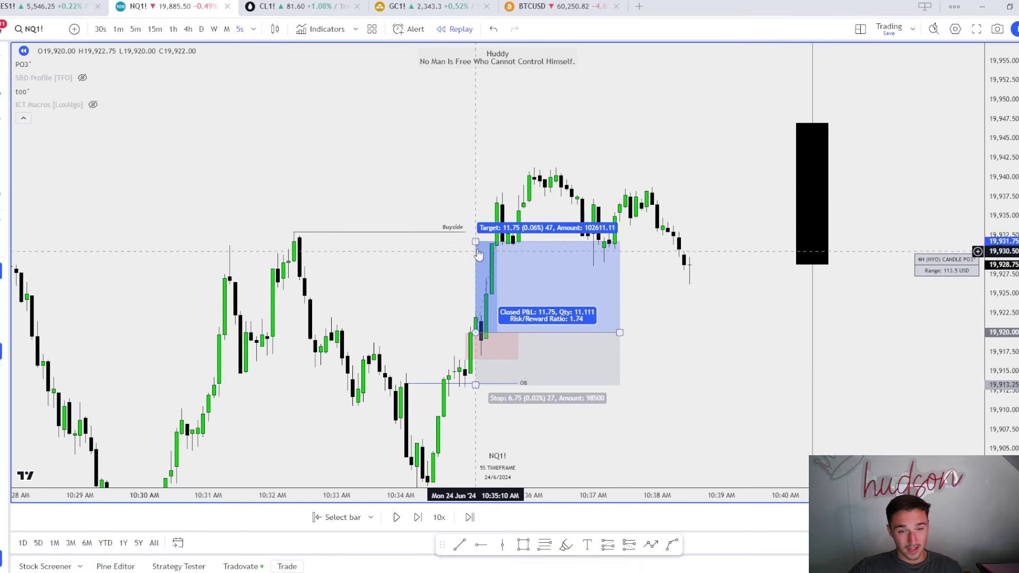
left_click_drag(476, 242, 473, 229)
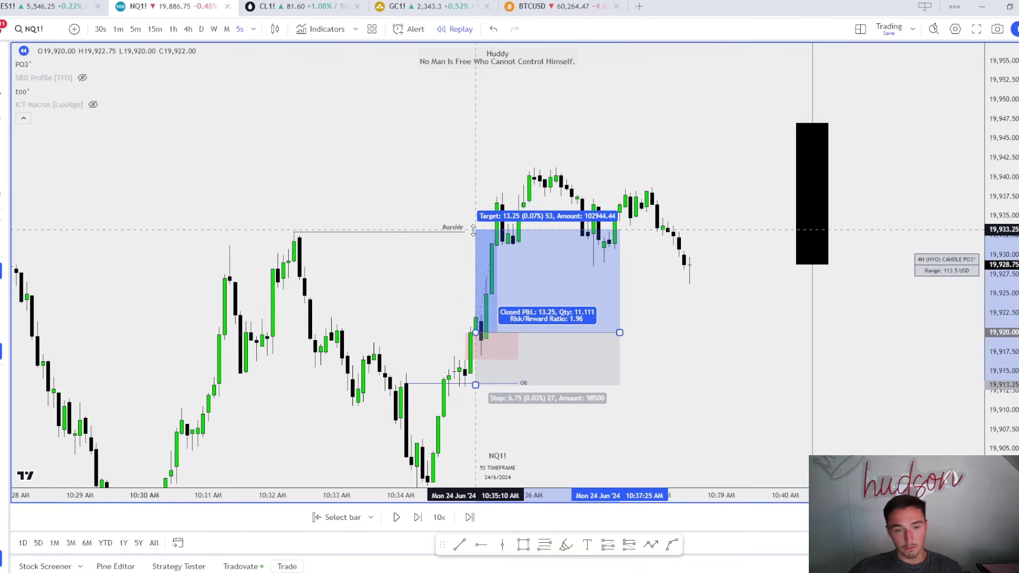
left_click_drag(473, 229, 474, 227)
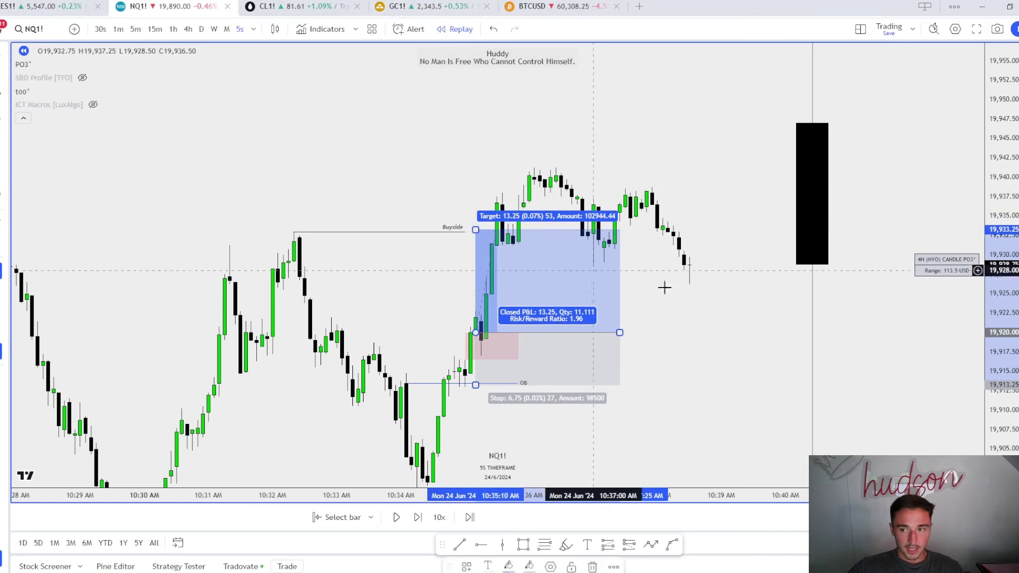
left_click(648, 303)
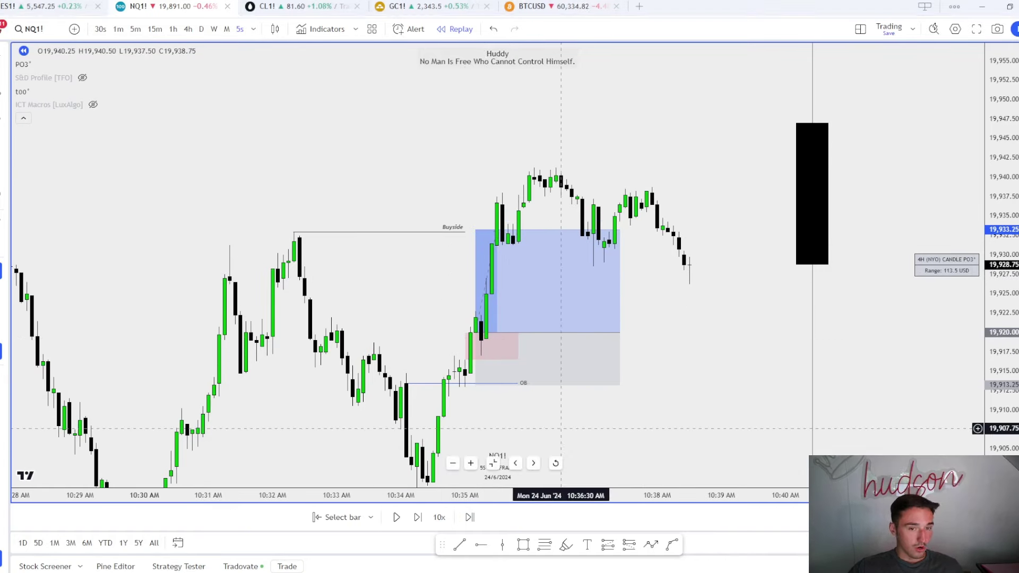
Step: Remove all drawings from the chart and exit Bar Replay mode
mouse_move(618, 356)
left_mouse_down()
mouse_move(641, 322)
mouse_move(320, 284)
left_mouse_up()
key("ctrl+z")
right_click(369, 279)
left_click(403, 520)
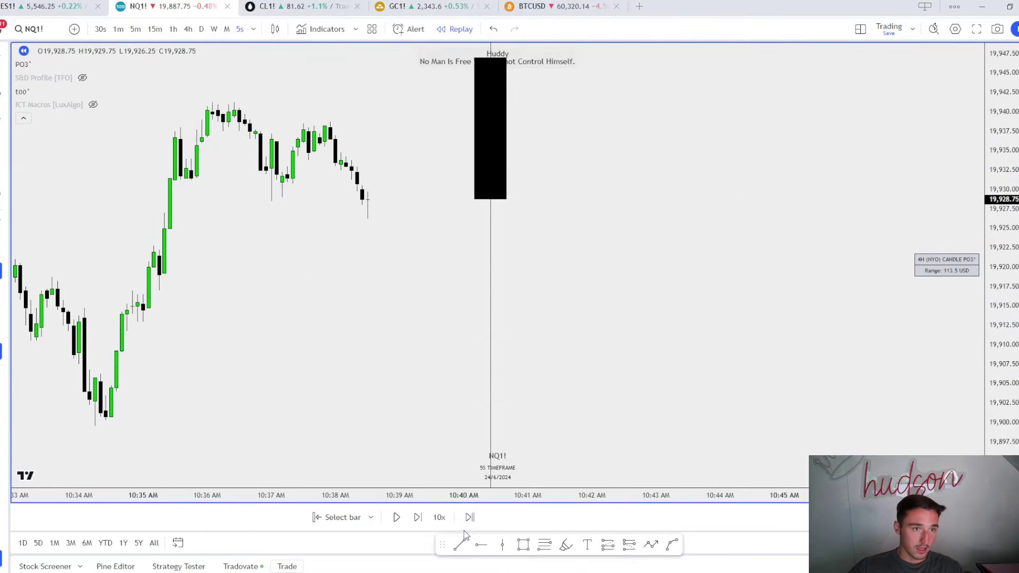
left_click(454, 29)
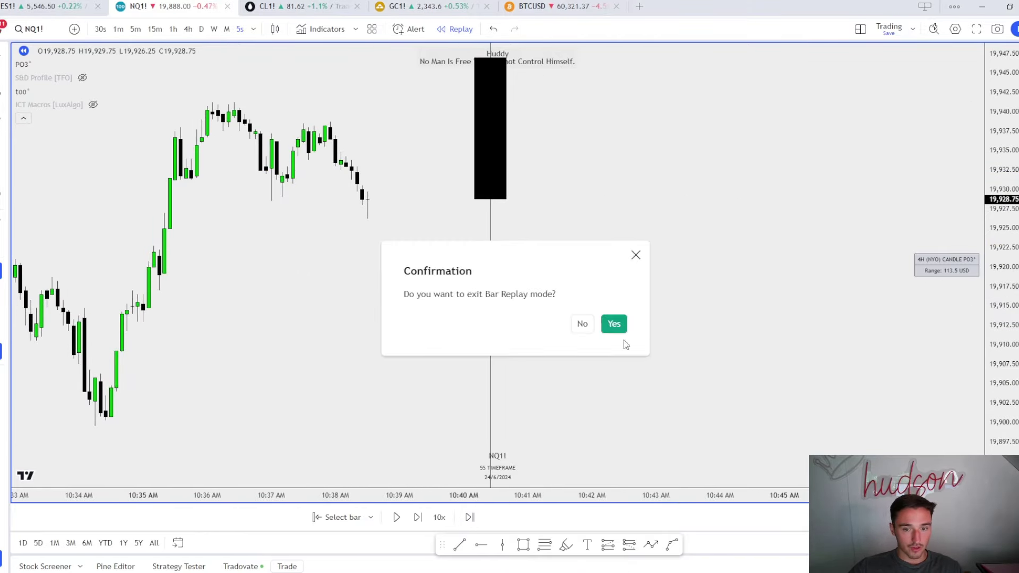
left_click(611, 323)
Step: Turn on Executions in the chart's trading settings to show the trade markers
scroll(482, 410, "down", 5)
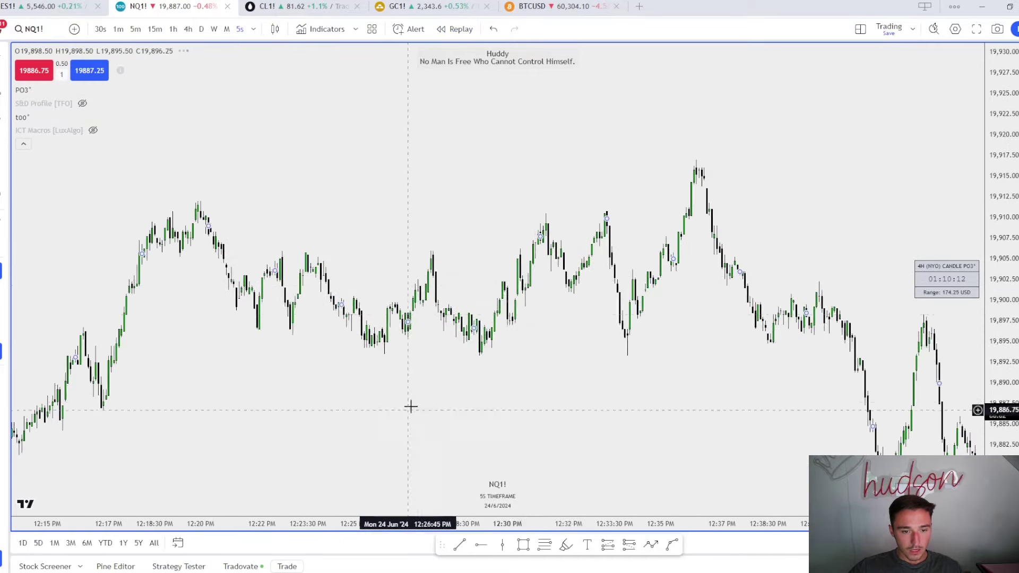
right_click(470, 374)
mouse_move(501, 335)
left_click(738, 416)
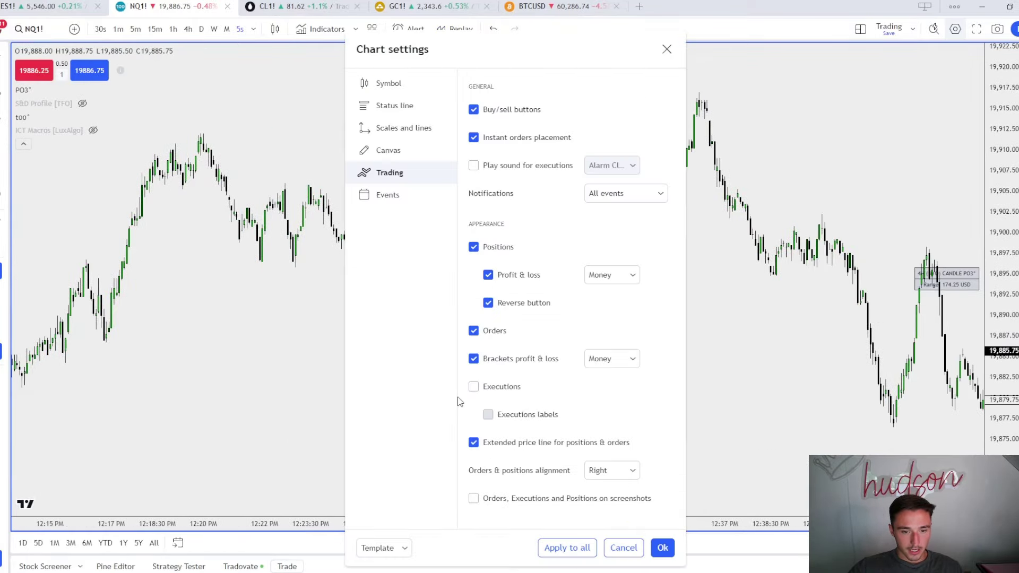
left_click(663, 547)
Step: Place a long position just before the 11:38 AM buy marker with entry 19,906.50, target 19,914.75 and stop 19,898.25
scroll(660, 368, "left", 10)
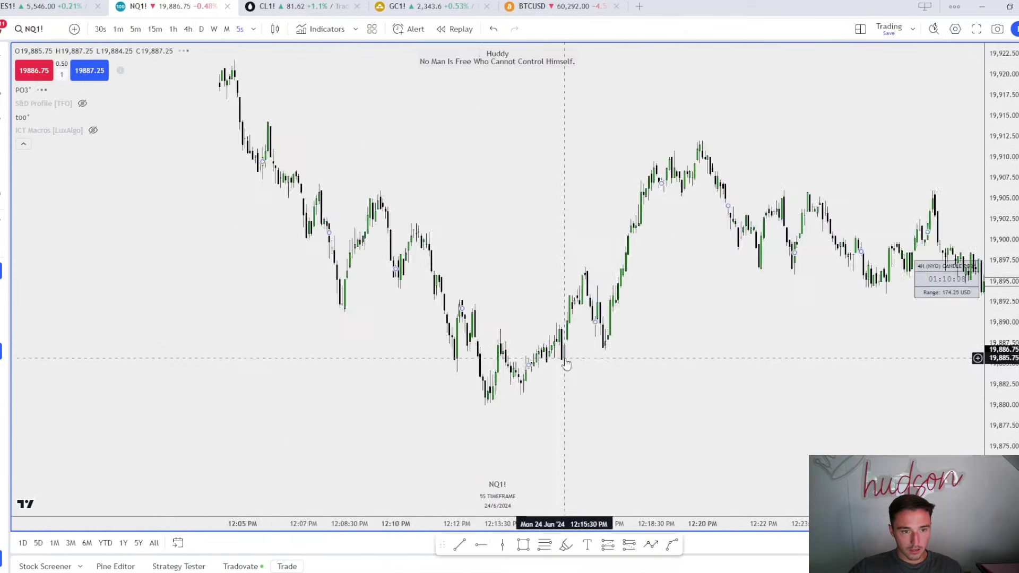
scroll(608, 334, "left", 10)
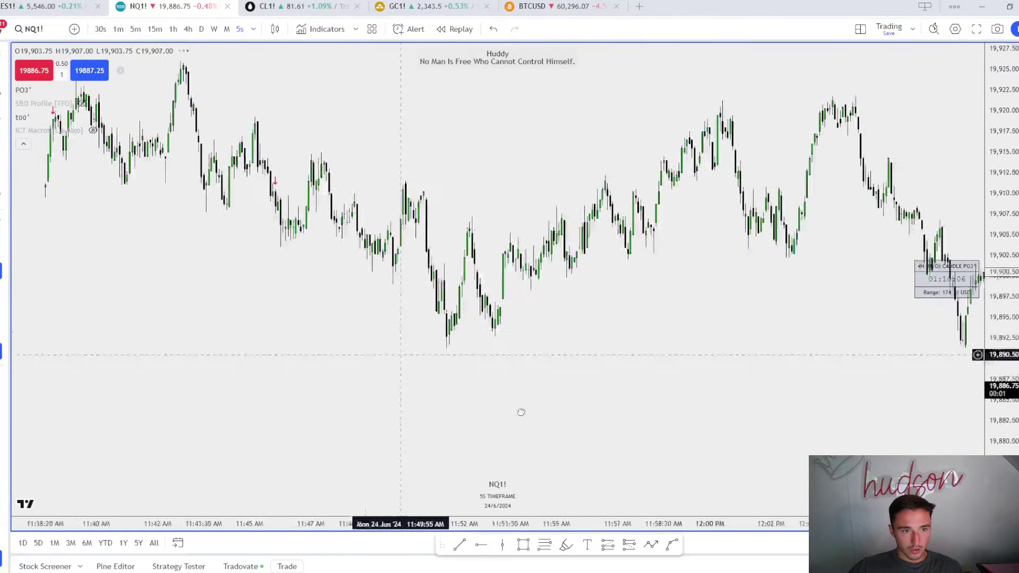
scroll(517, 379, "left", 3)
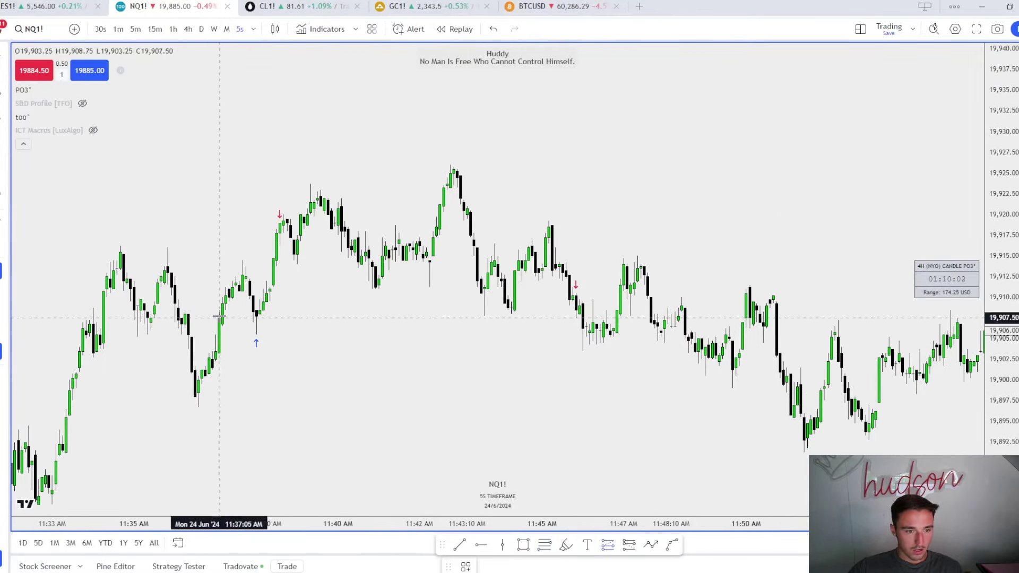
left_click(222, 333)
left_click_drag(286, 402, 337, 369)
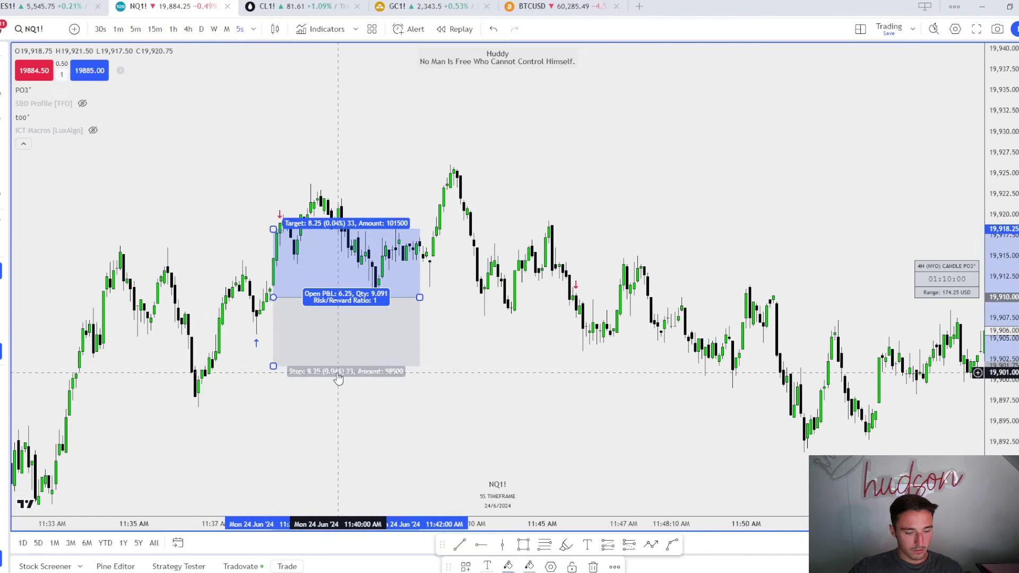
Step: Turn off Executions in the chart's trading settings to hide the trade markers
right_click(466, 244)
left_click(502, 561)
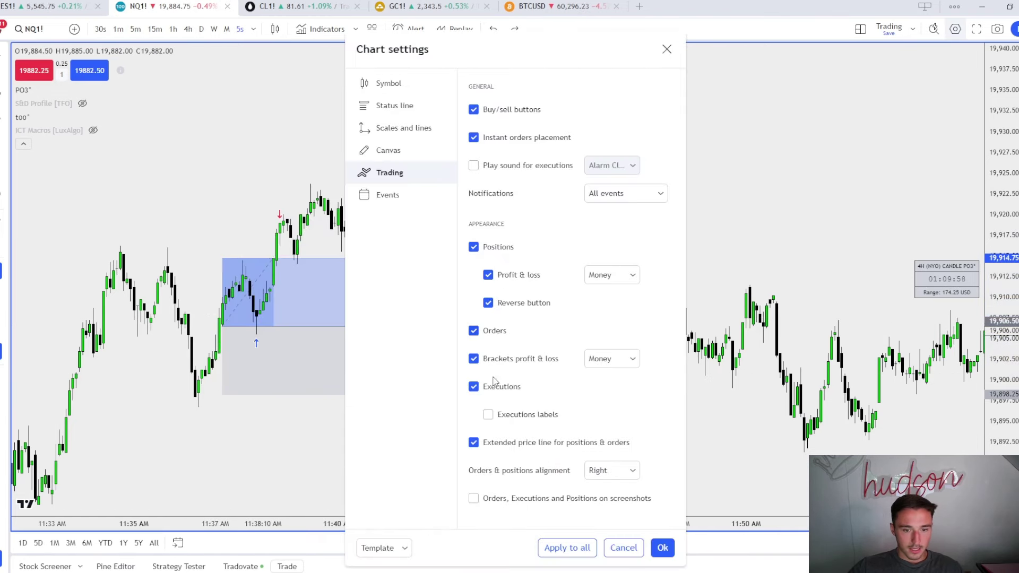
left_click(662, 548)
left_click_drag(345, 388, 414, 389)
key("ctrl+z")
Step: Start Bar Replay from the candle at about 11:43 AM, after the long position
left_click_drag(590, 382, 746, 287)
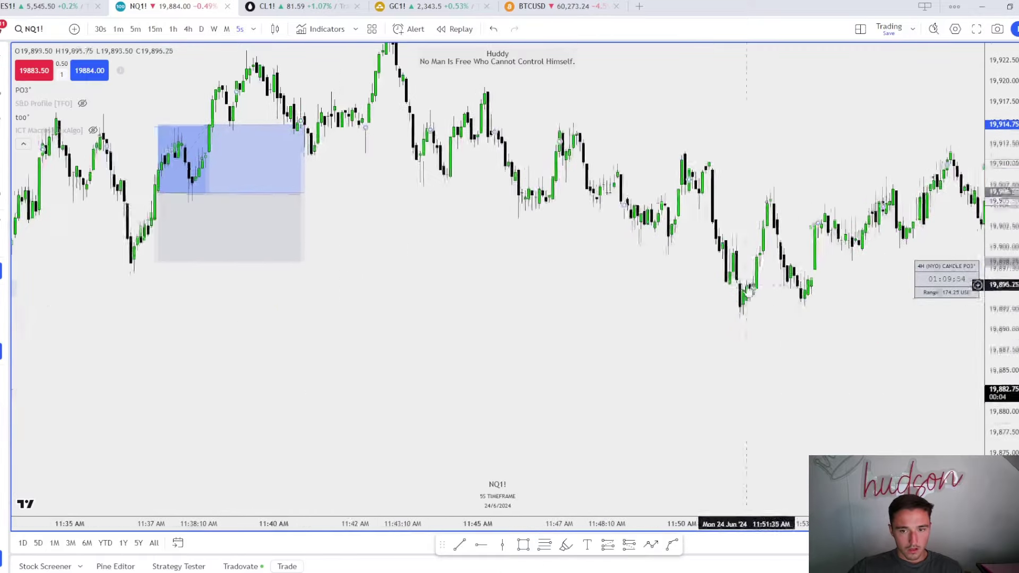
left_click_drag(419, 318, 732, 366)
scroll(499, 365, "up", 1)
scroll(458, 367, "down", 3)
left_click_drag(459, 363, 469, 411)
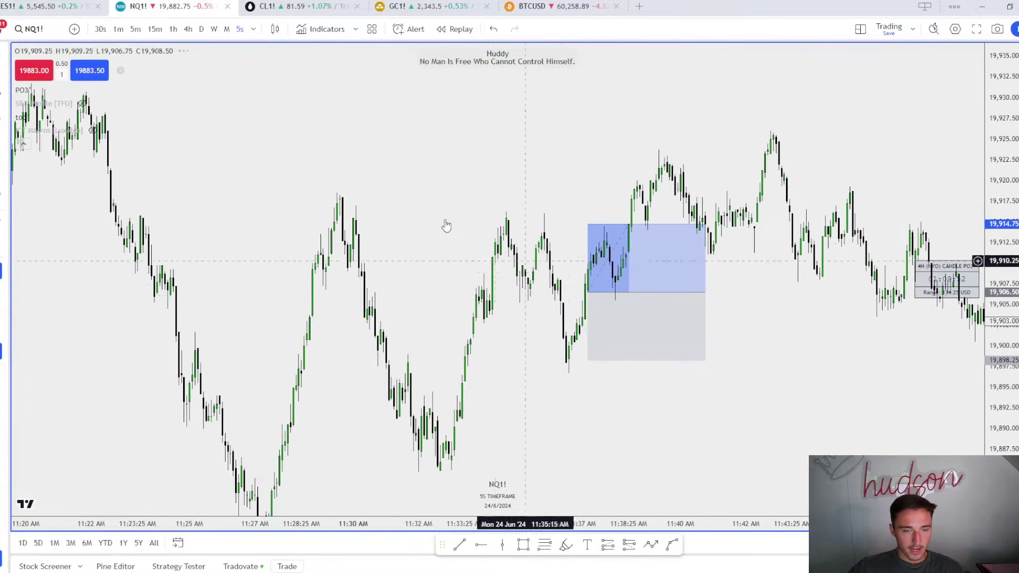
left_click(456, 28)
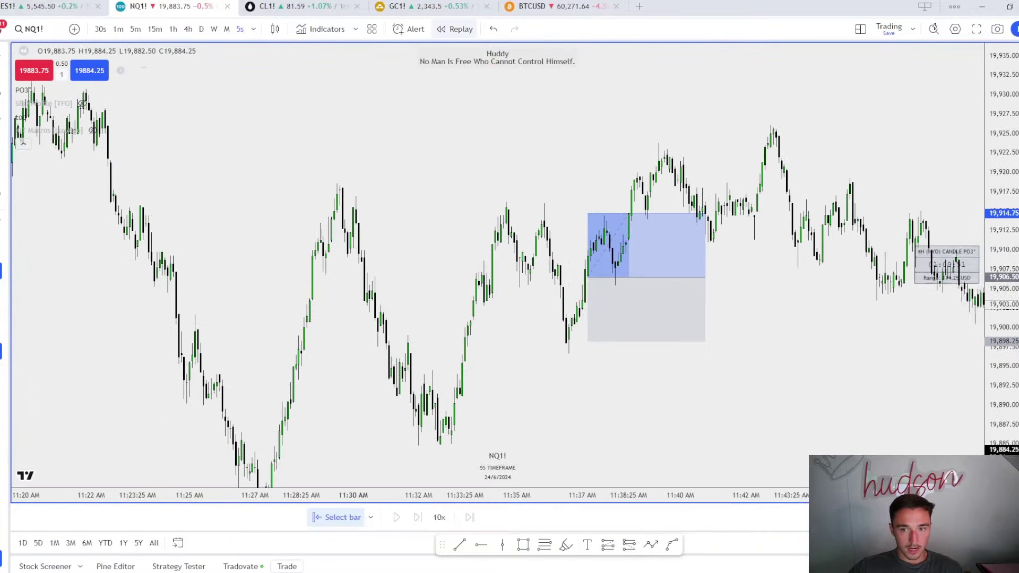
left_click(787, 264)
Step: Switch the replay chart to the 1-minute timeframe and compress the price scale to frame the candles up to 11:43 AM
left_click(118, 30)
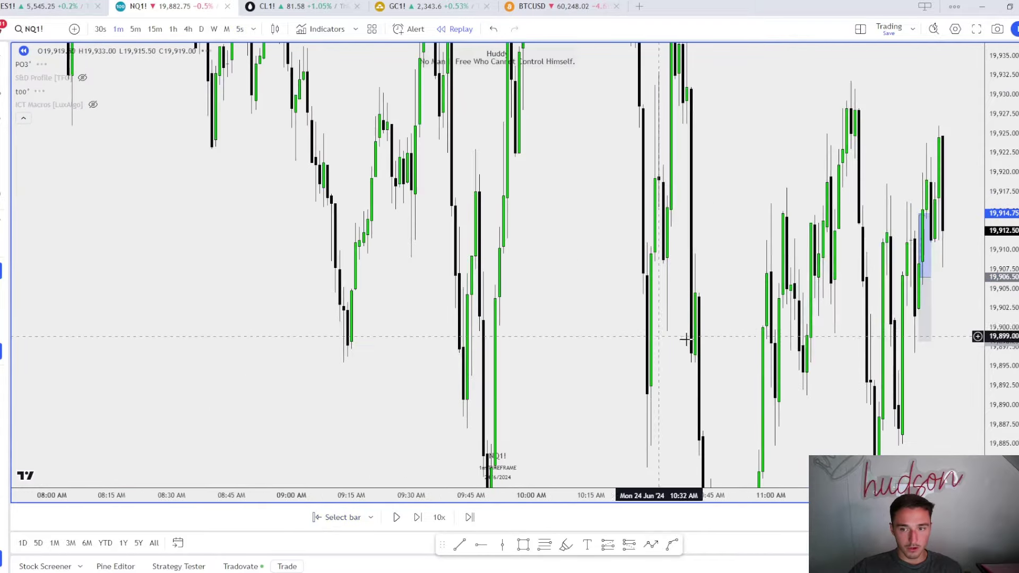
left_click_drag(684, 338, 456, 328)
scroll(457, 328, "up", 2)
left_click_drag(1009, 215, 1009, 387)
left_click_drag(631, 322, 750, 359)
left_click_drag(595, 343, 616, 331)
left_click_drag(670, 364, 667, 345)
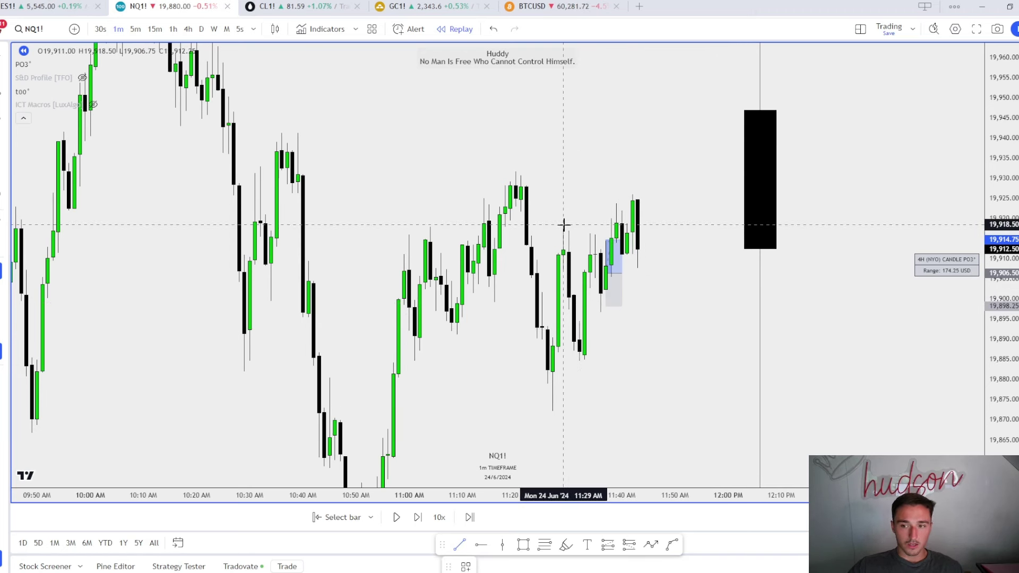
Step: Draw a horizontal trend line at 19,918.50 from the 11:29 AM high to 11:38 AM and apply the Buyside drawing template
left_click(610, 231)
left_click(751, 275)
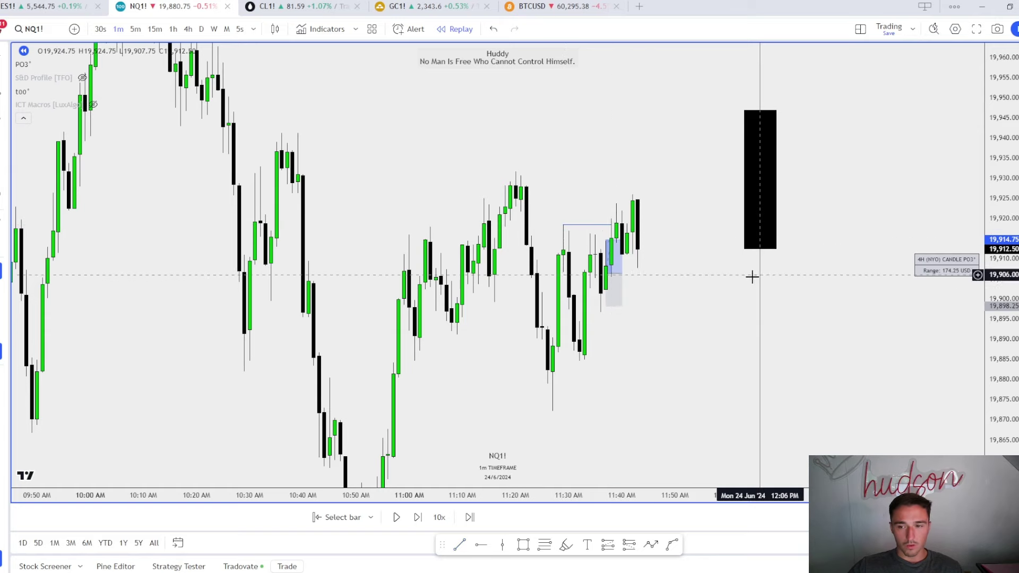
left_click(601, 226)
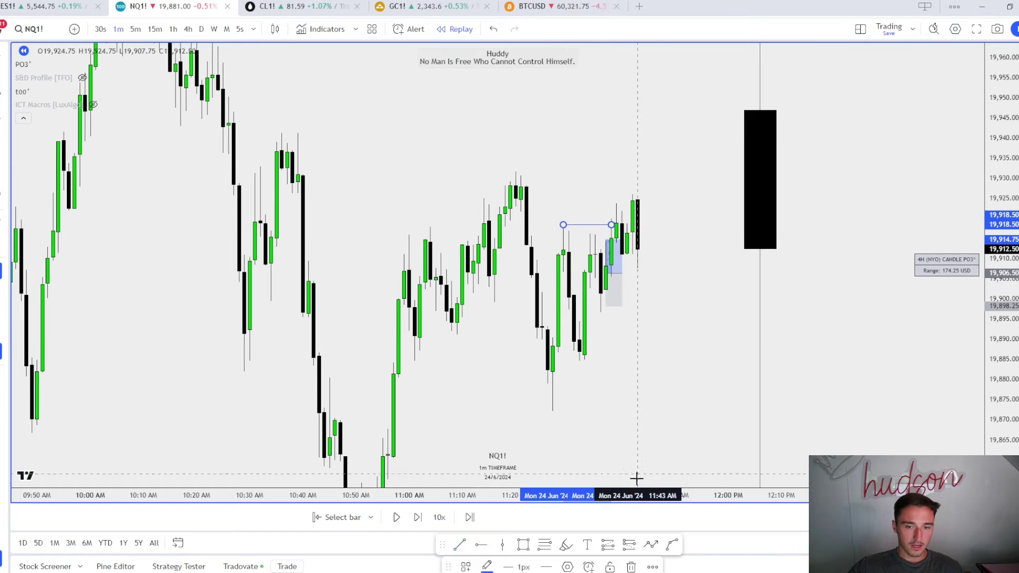
left_click(653, 356)
left_click(610, 226)
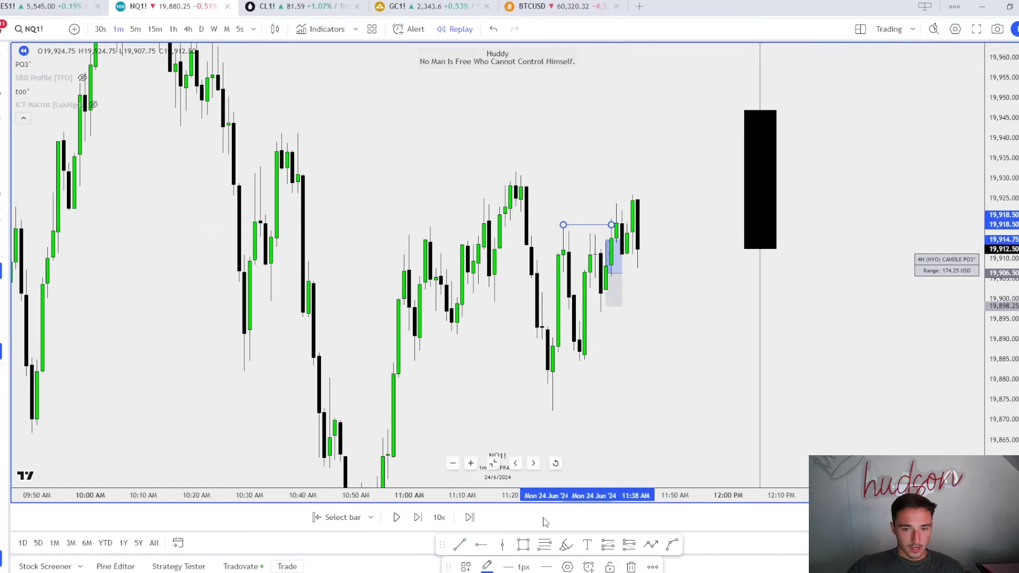
left_click(466, 567)
left_click(466, 472)
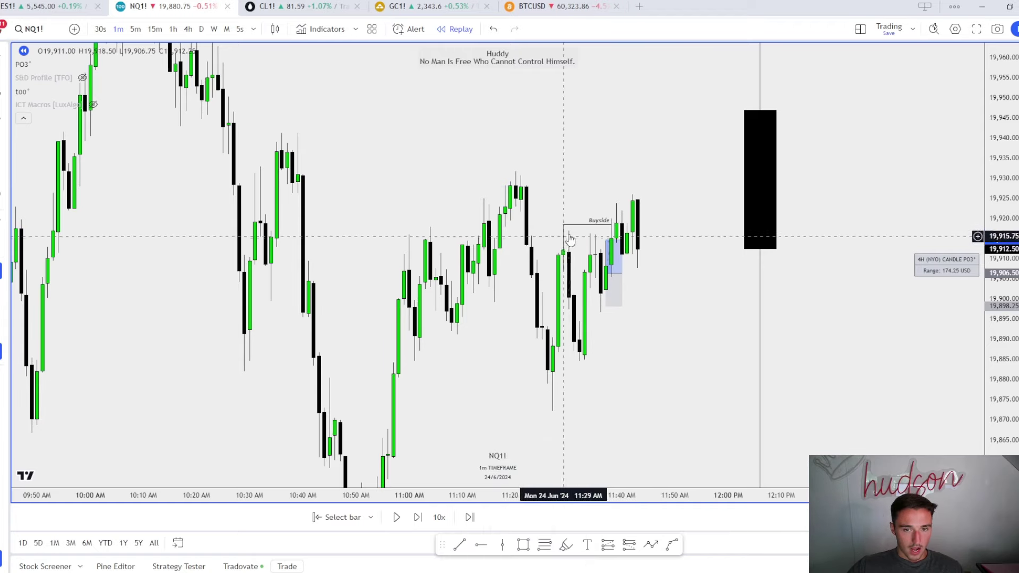
Step: On the 5-second timeframe, raise the long position's target to 19,918.75 and align the Buyside line's start with the 11:29 AM high
left_click(239, 29)
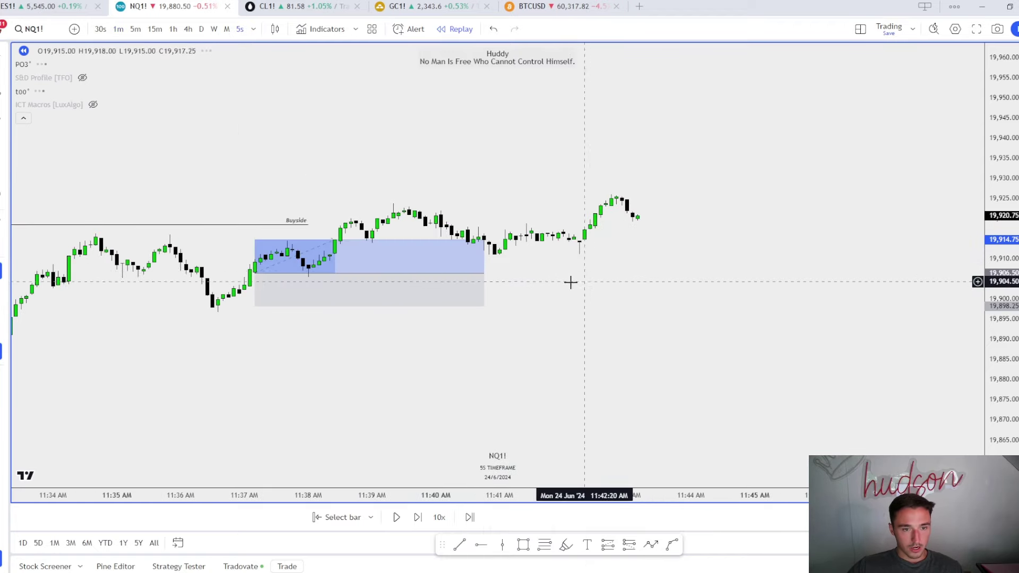
left_click_drag(1009, 402, 1007, 445)
left_click_drag(568, 199, 567, 162)
left_click_drag(246, 164, 268, 167)
left_click(757, 334)
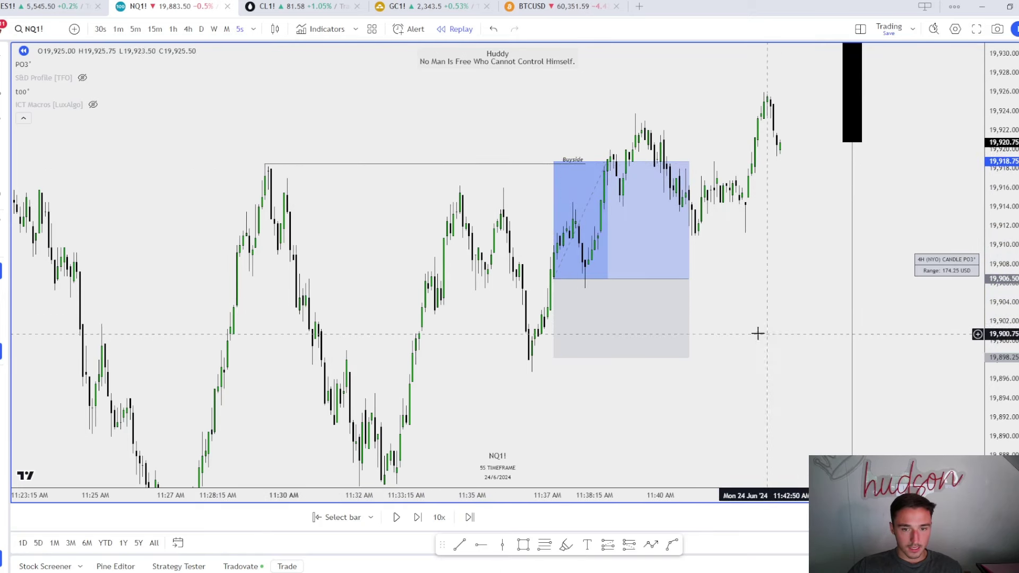
Step: Raise the long position's stop to 19,901.50 and shorten the position to end at about 11:38:35 AM
scroll(482, 414, "up", 2)
left_click(464, 358)
left_click_drag(463, 357, 463, 326)
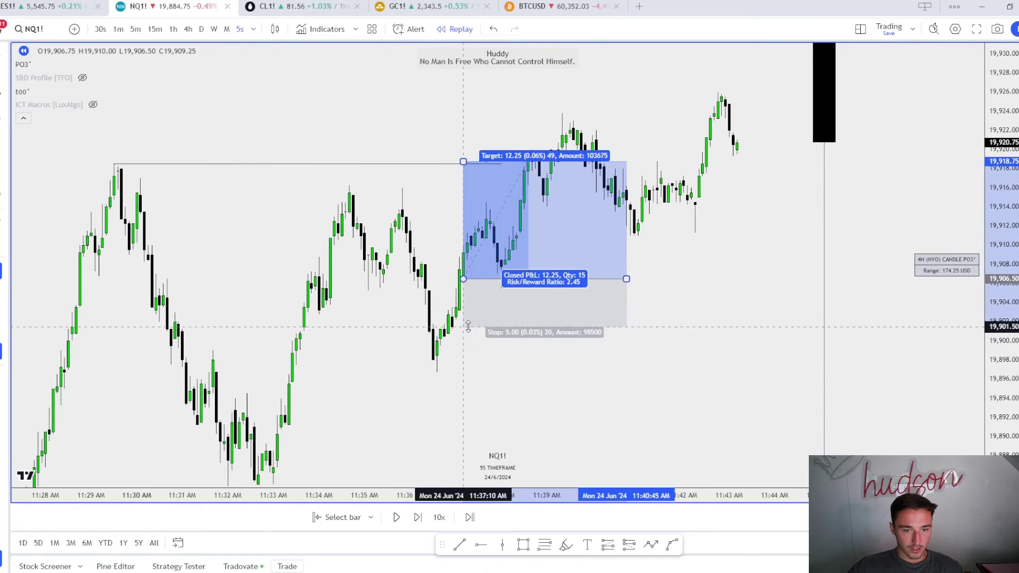
left_click_drag(682, 460, 782, 497)
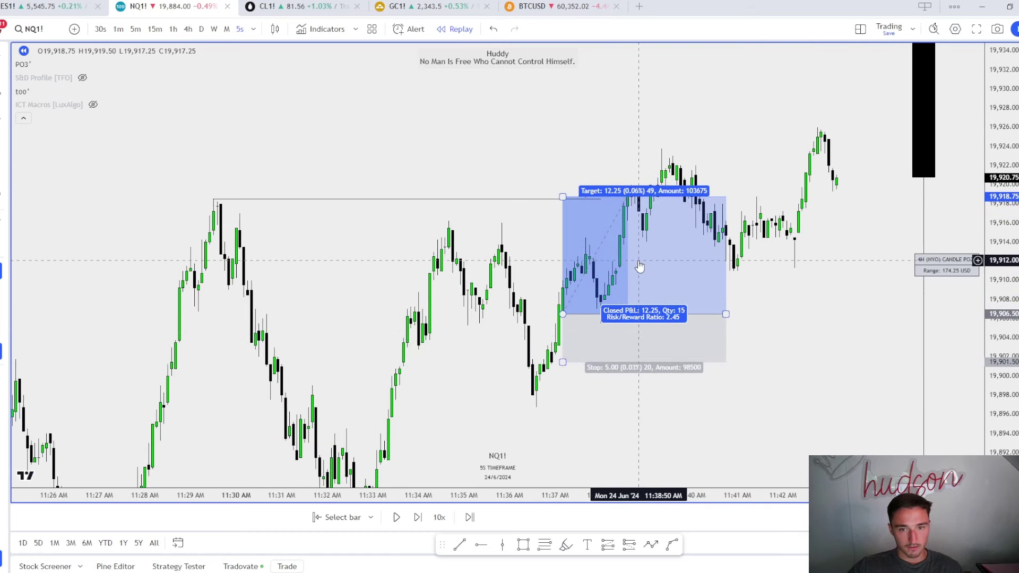
left_click(817, 265)
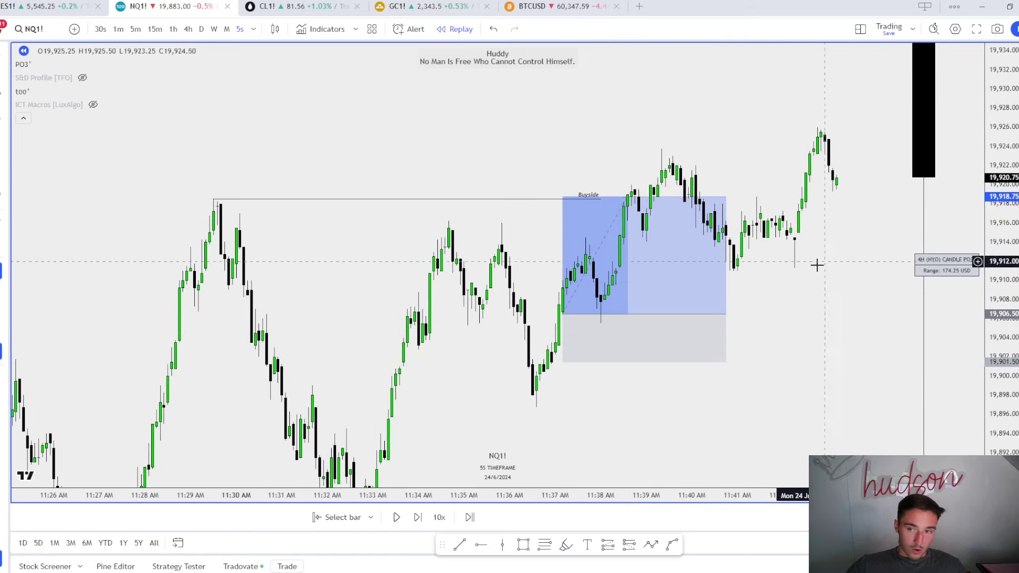
left_click_drag(726, 314, 628, 313)
left_click_drag(759, 327, 750, 291)
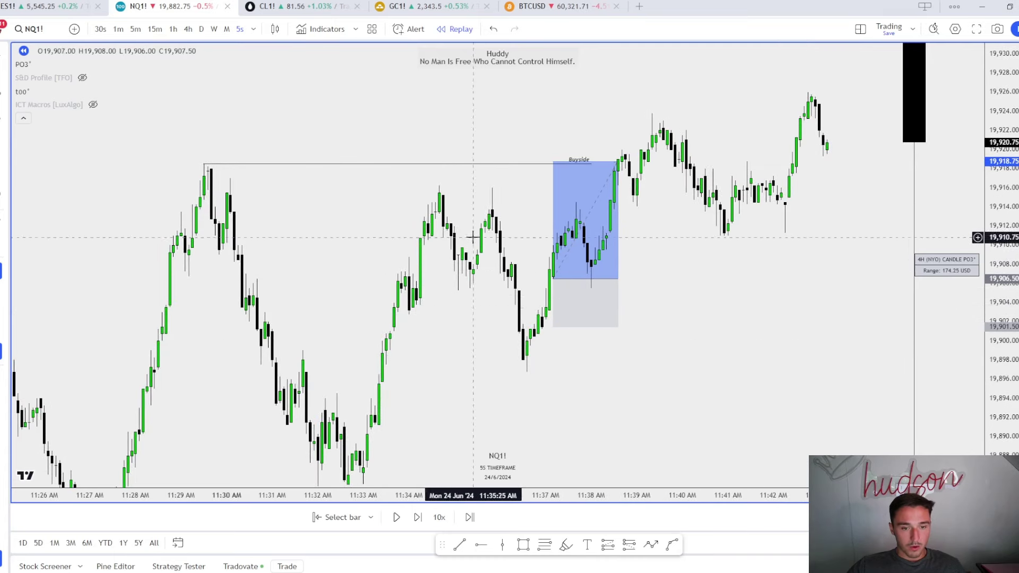
Step: Draw a horizontal trend line at 19,902.75 from the 11:34 AM low to about 11:36:25 AM and apply the Sellside drawing template
left_click_drag(408, 314, 519, 315)
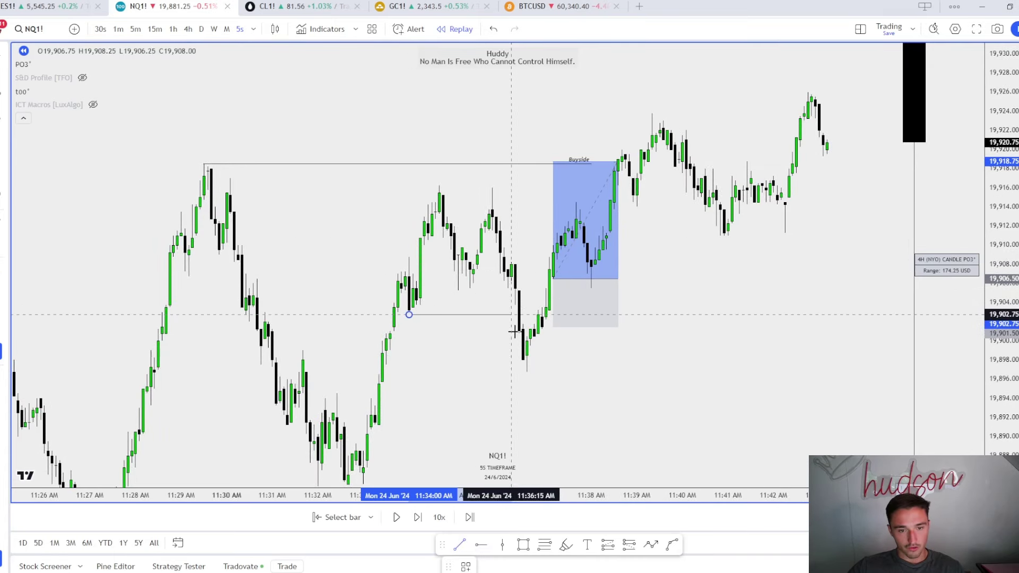
left_click(467, 567)
left_click(470, 546)
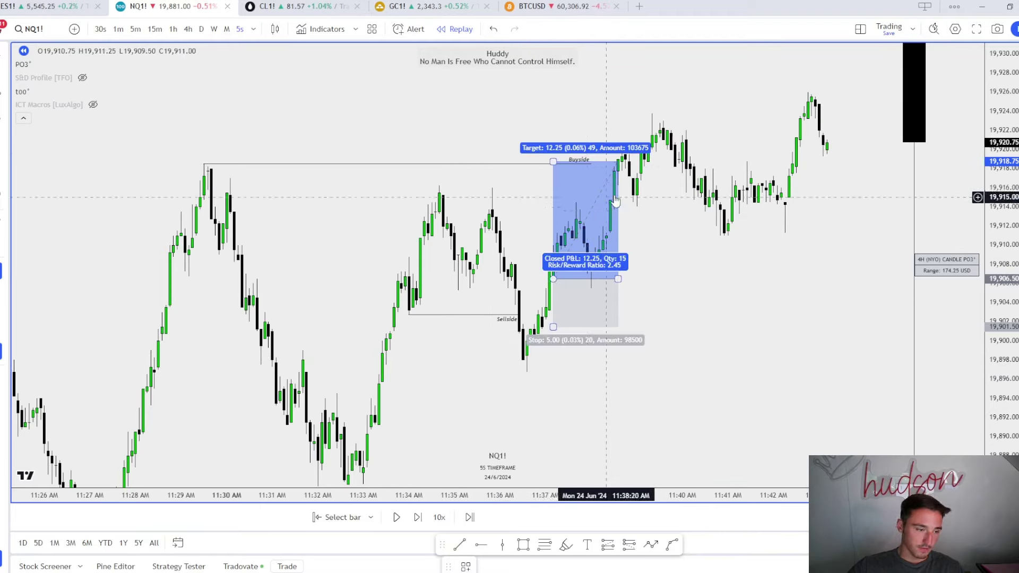
left_click_drag(779, 256, 680, 293)
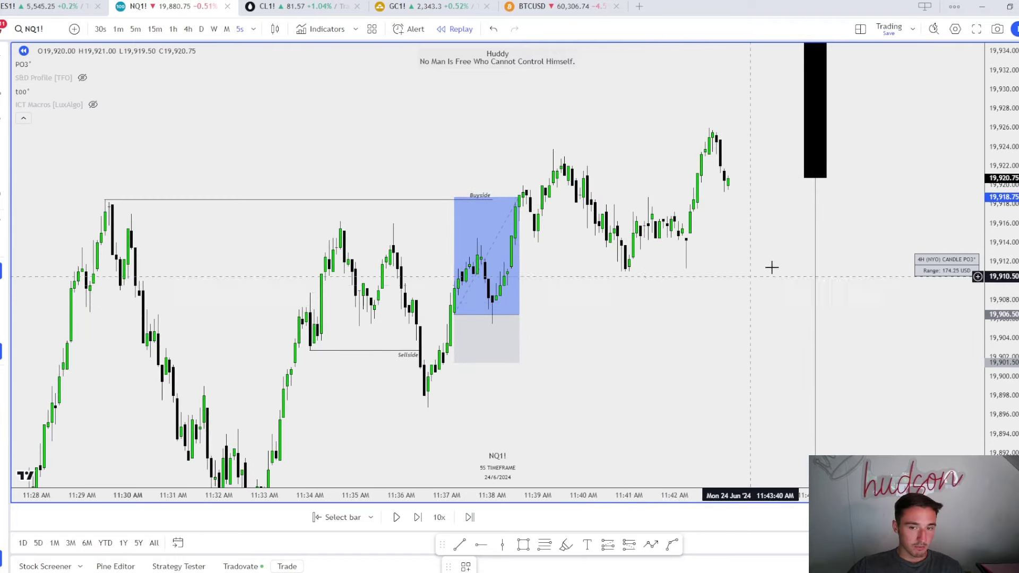
Step: On the 1-minute timeframe, raise the long position's target to 19,941.25 and extend the position to end at 11:43 AM
left_click_drag(771, 268, 553, 268)
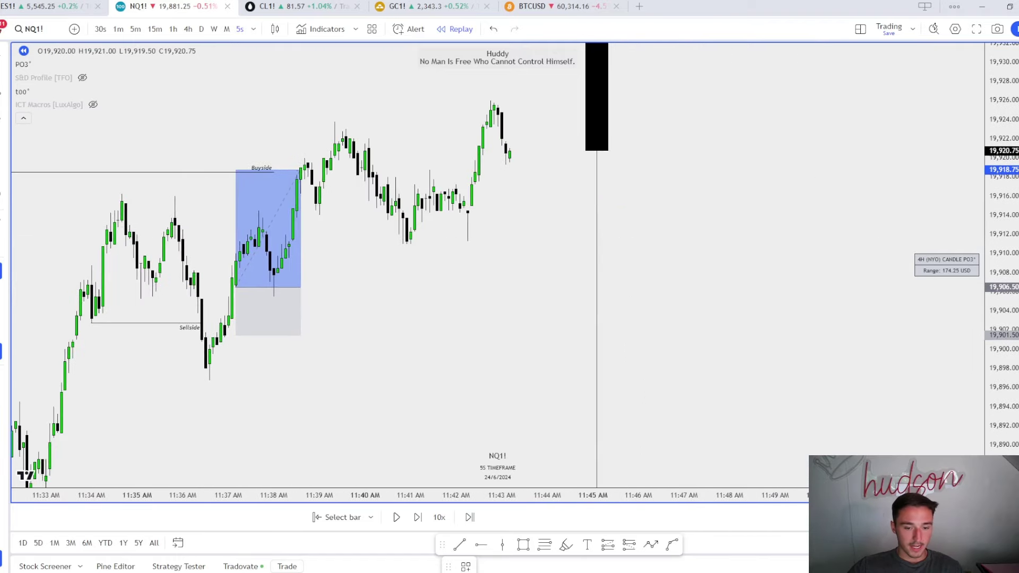
left_click(119, 30)
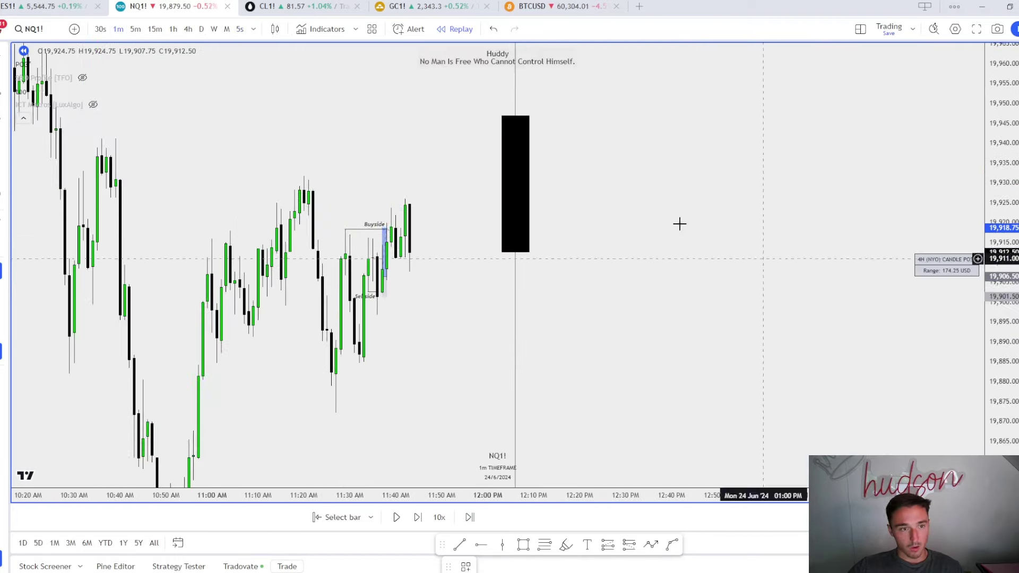
left_click_drag(671, 219, 765, 327)
left_click_drag(476, 337, 467, 246)
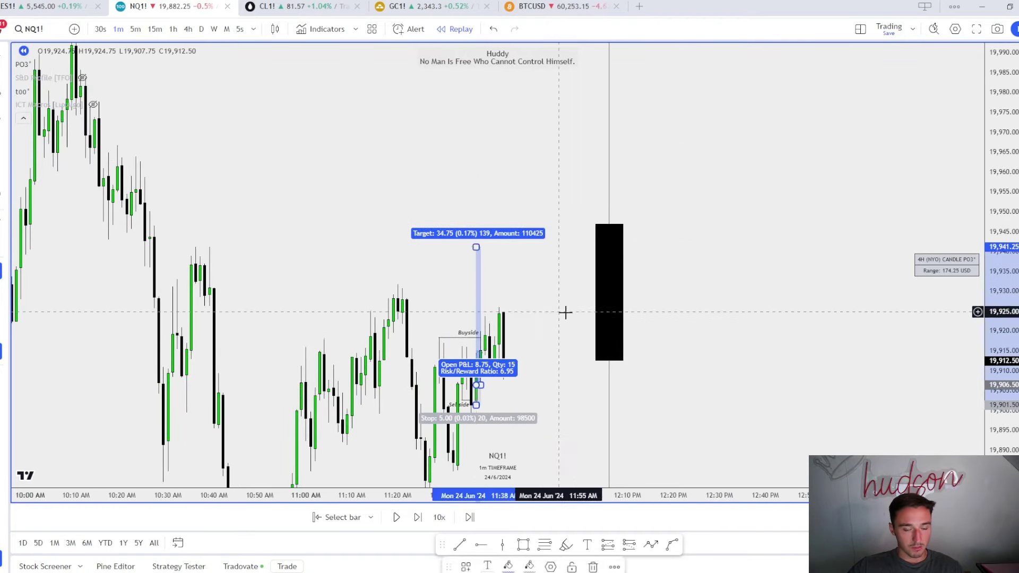
left_click_drag(564, 312, 619, 243)
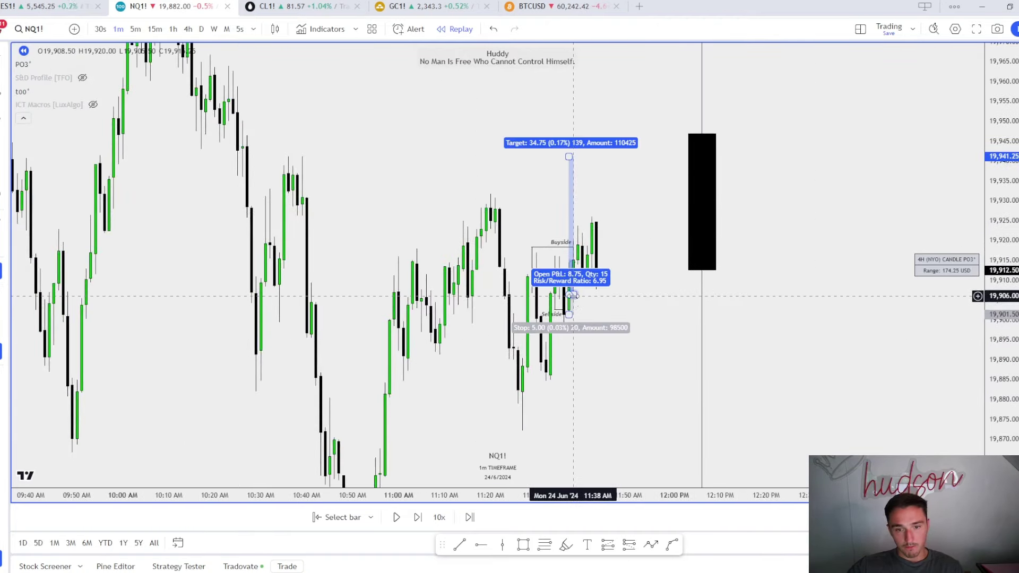
left_click_drag(572, 294, 596, 294)
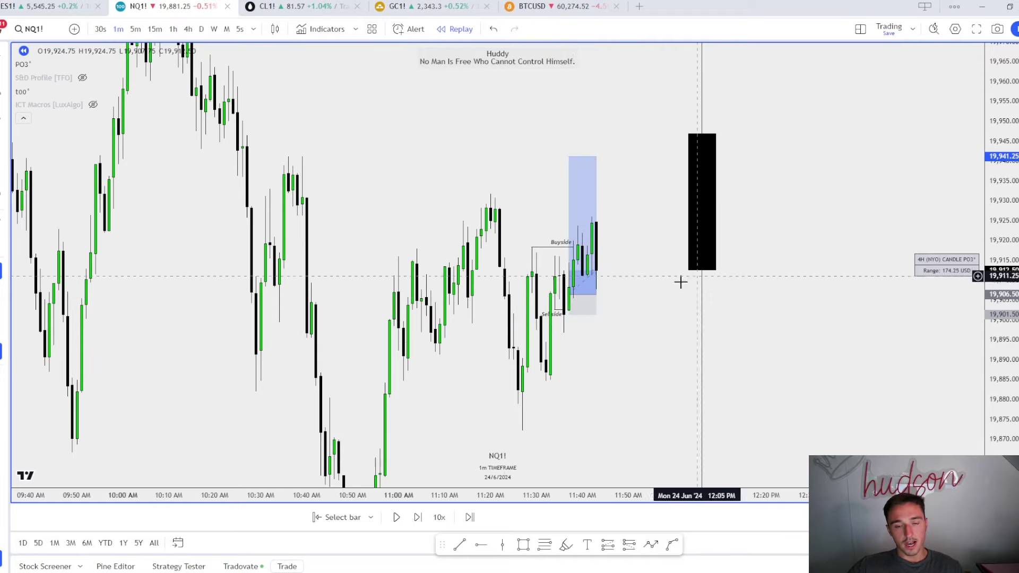
Step: Draw a rectangle between 19,902.75 and 19,894.50 from 11:32 AM to about 11:49 AM and apply the FVG drawing template
left_click_drag(1013, 366, 1011, 300)
mouse_move(653, 312)
left_mouse_down()
mouse_move(679, 243)
mouse_move(668, 302)
left_mouse_up()
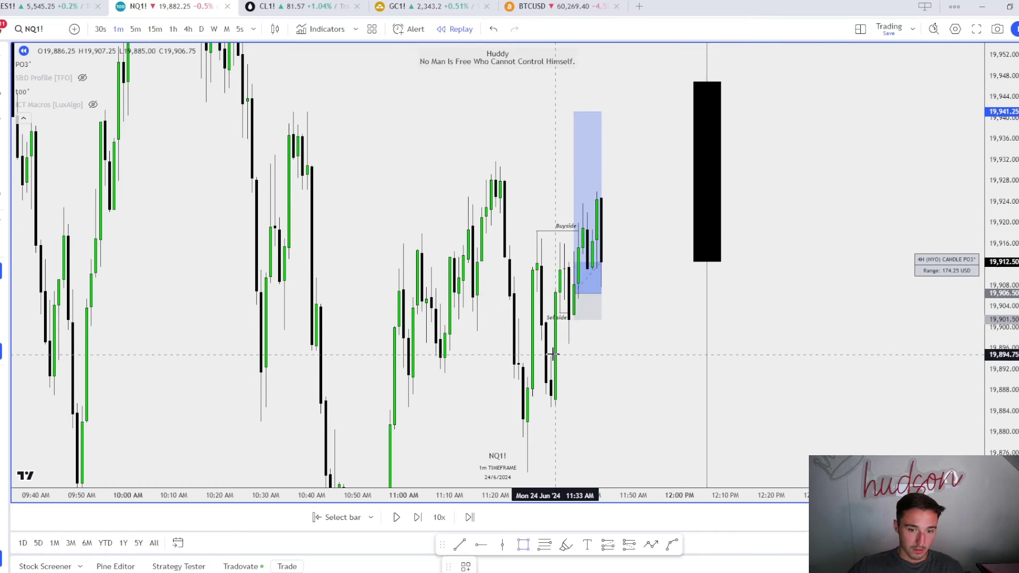
mouse_move(555, 353)
left_mouse_down()
mouse_move(556, 313)
mouse_move(628, 339)
left_mouse_up()
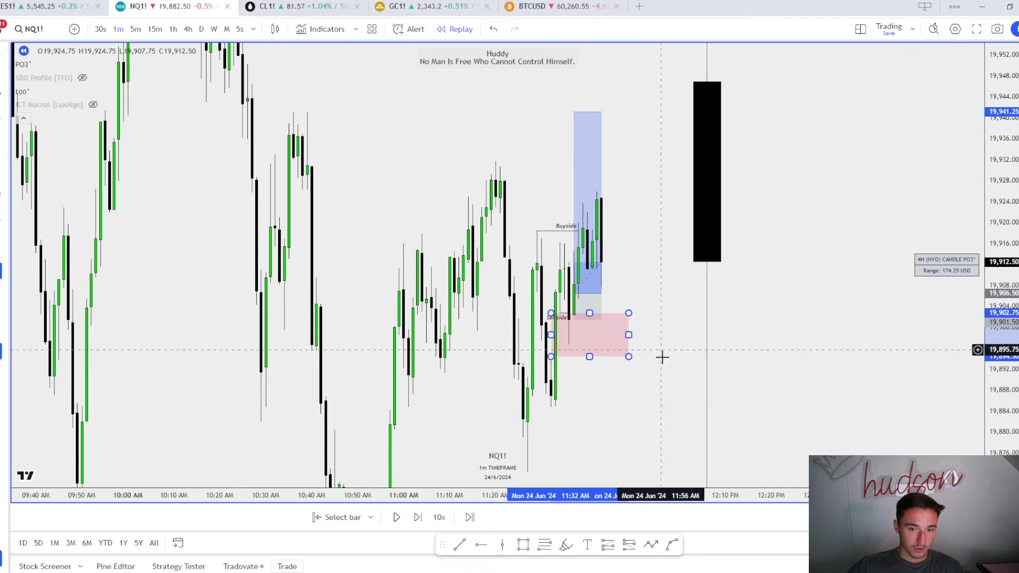
left_click(466, 567)
left_click(469, 512)
left_click(573, 451)
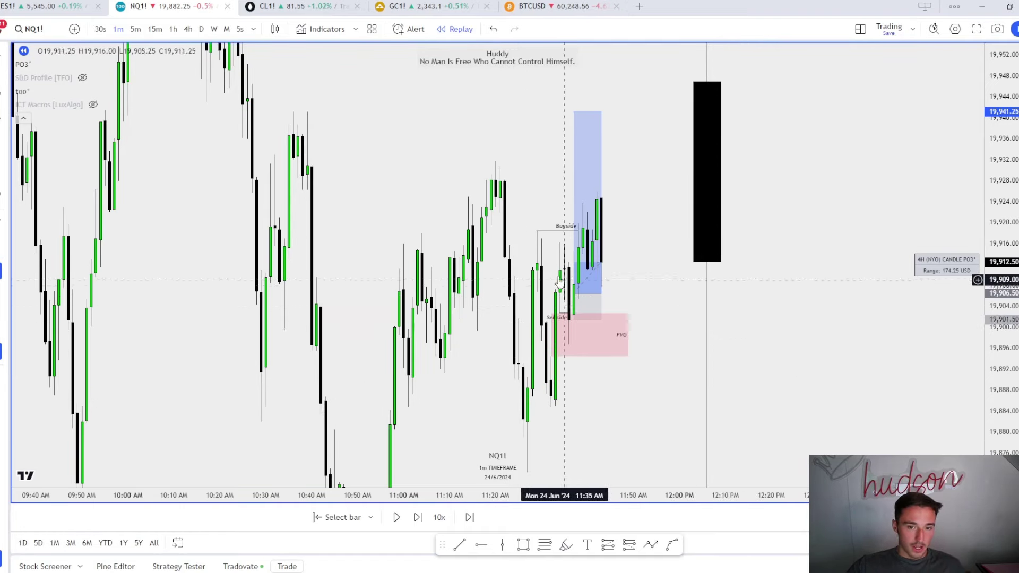
Step: Draw a trend line from the 11:01 AM low at 19,884.75 to the 11:27 AM low at 19,872.25 and apply the SMT template
left_click_drag(706, 200, 725, 113)
left_click(444, 323)
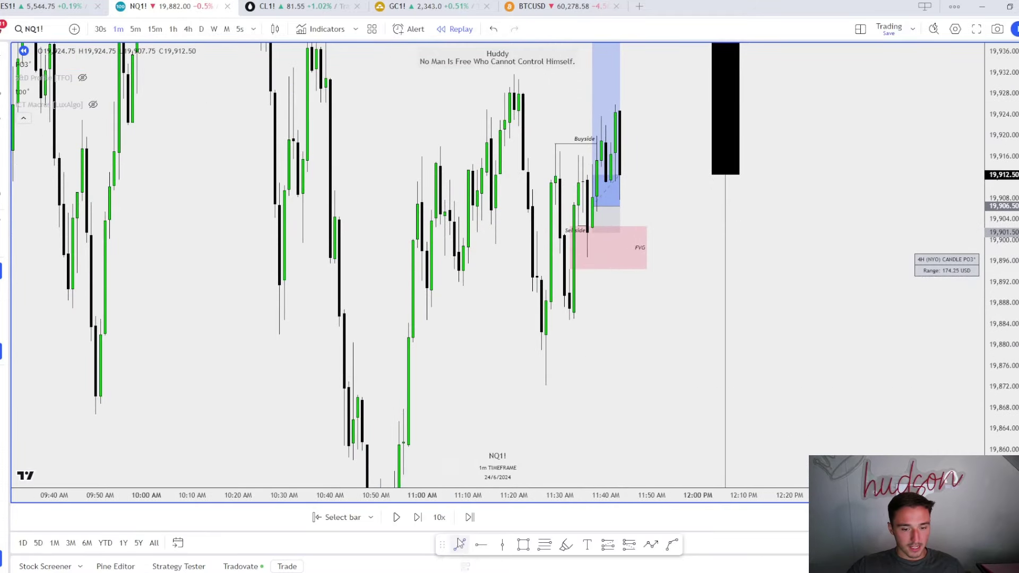
left_click(429, 315)
left_click(546, 386)
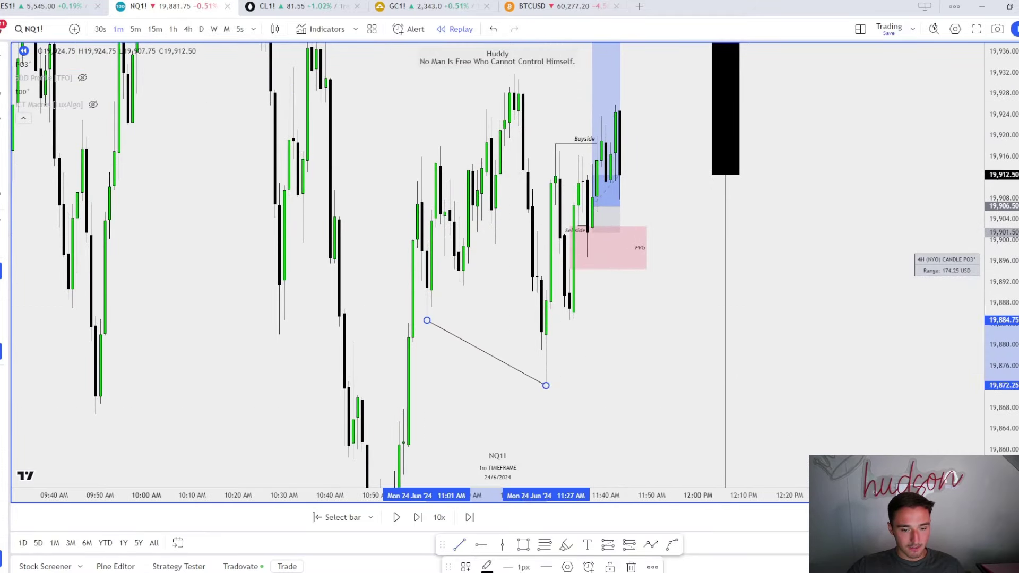
left_click(469, 569)
left_click(472, 561)
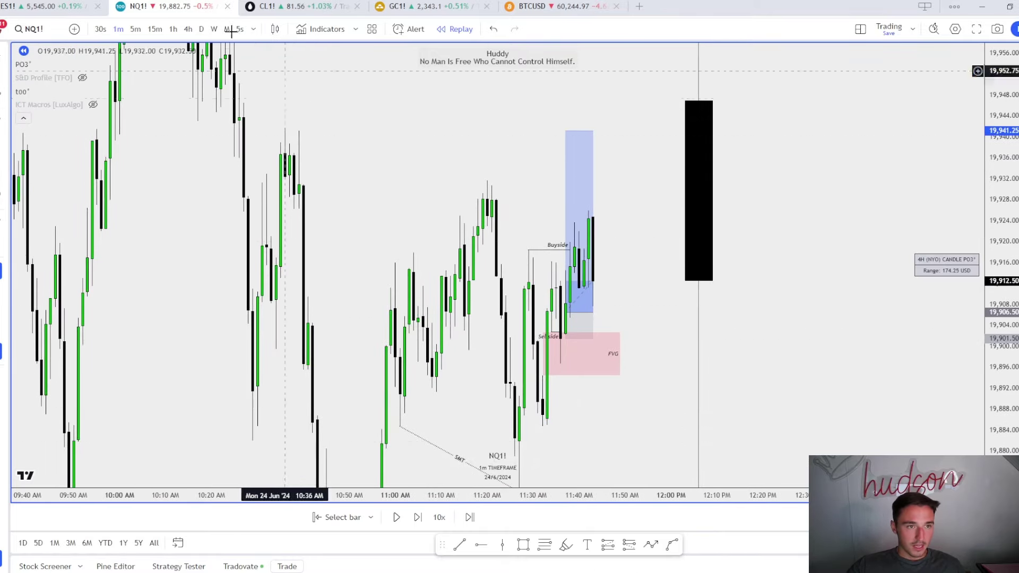
Step: Compare the 11:01 and 11:27 AM lows on the ES1! 1-minute chart and remove the SMT line from NQ1!
left_click(67, 3)
left_click_drag(511, 330, 546, 287)
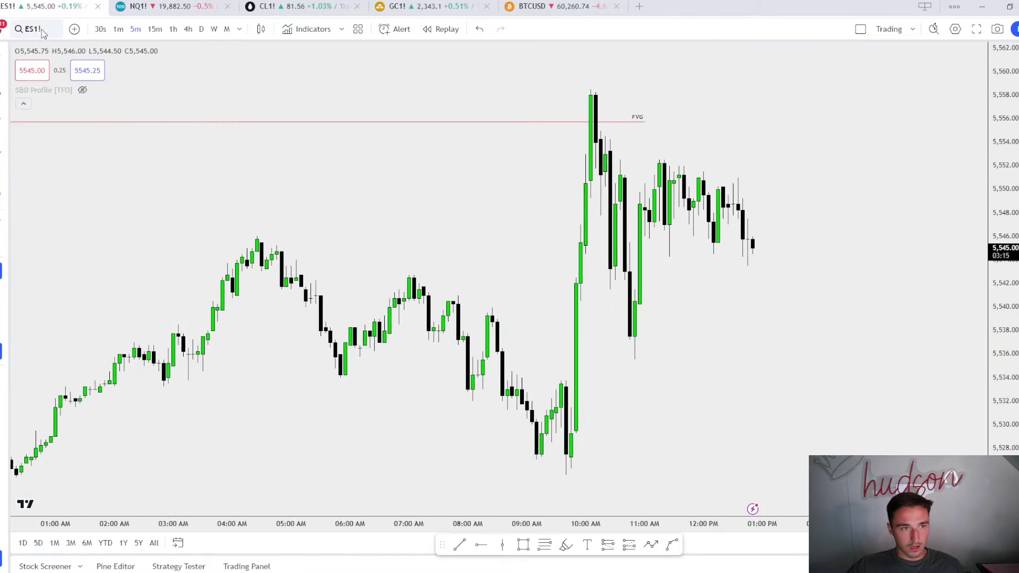
left_click(118, 29)
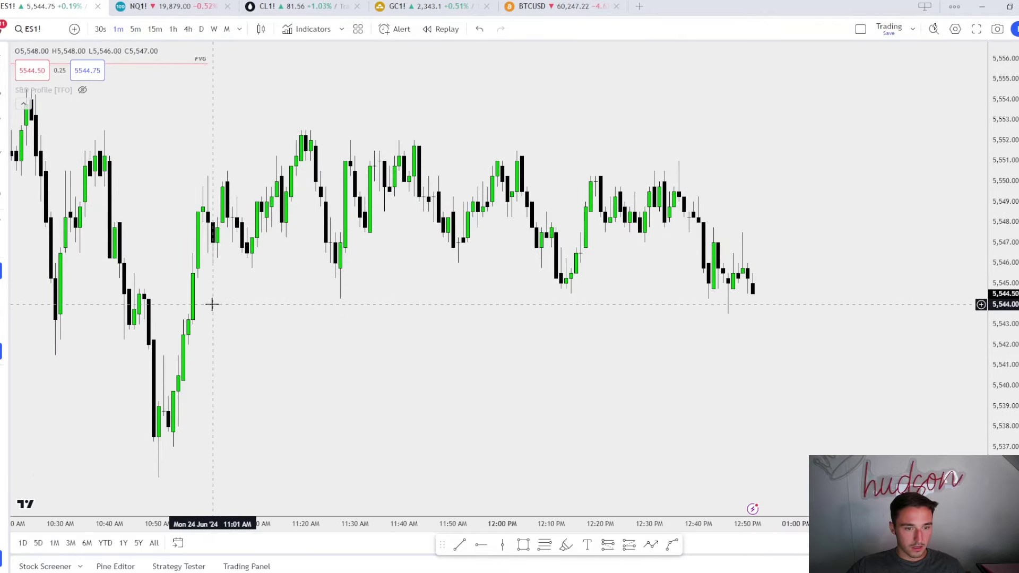
left_click(123, 4)
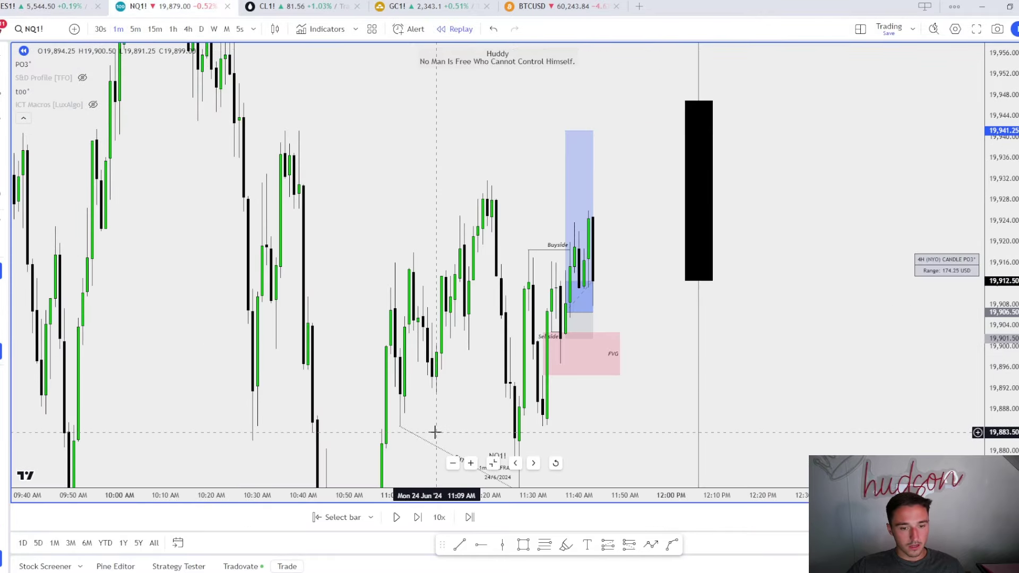
middle_click(417, 435)
Step: Draw a horizontal trend line at 19,911.50 from the 11:36 AM candle to 11:50 AM and apply the OB drawing template
left_click_drag(689, 416, 704, 340)
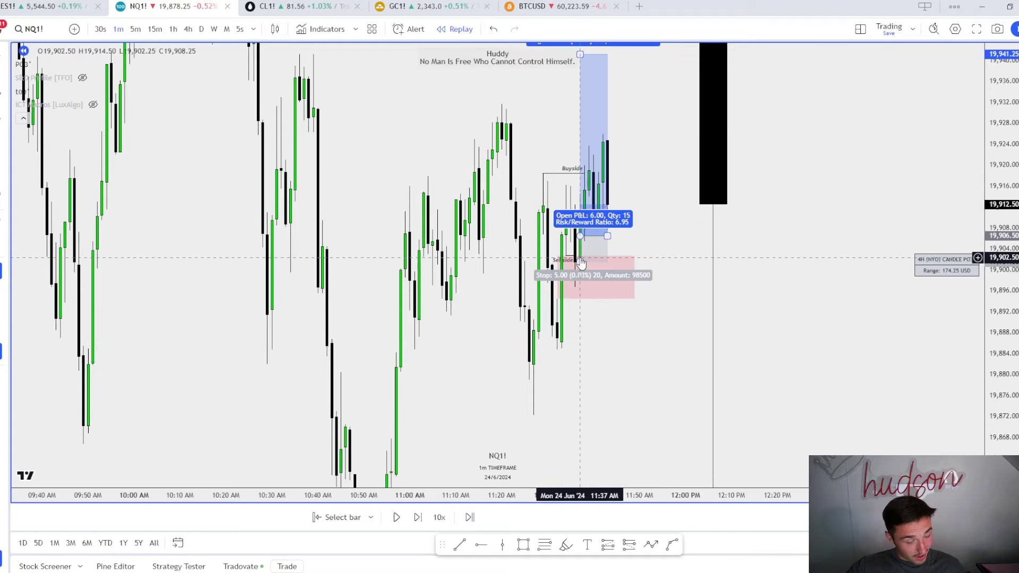
scroll(615, 319, "up", 2)
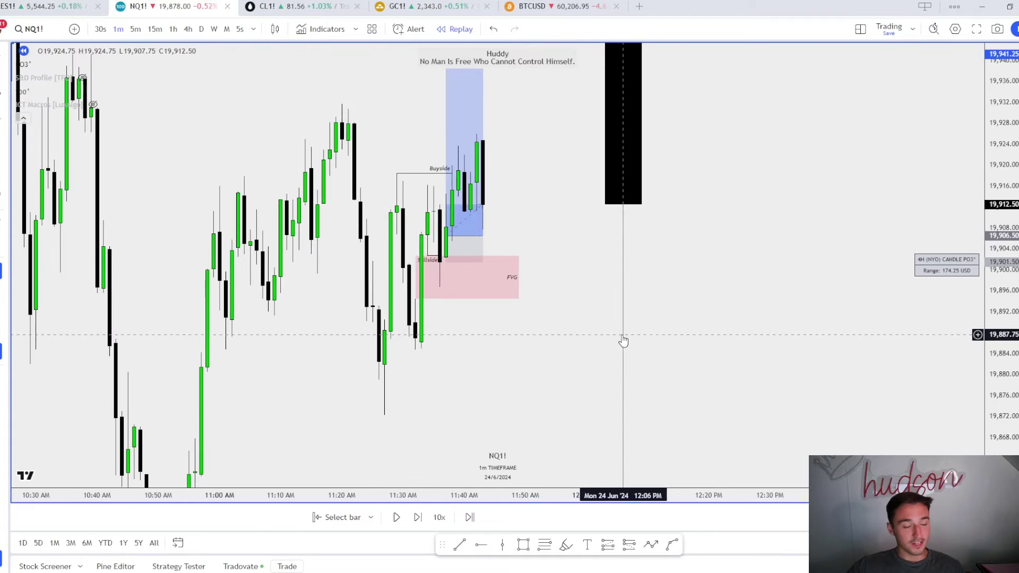
left_click_drag(558, 331, 591, 387)
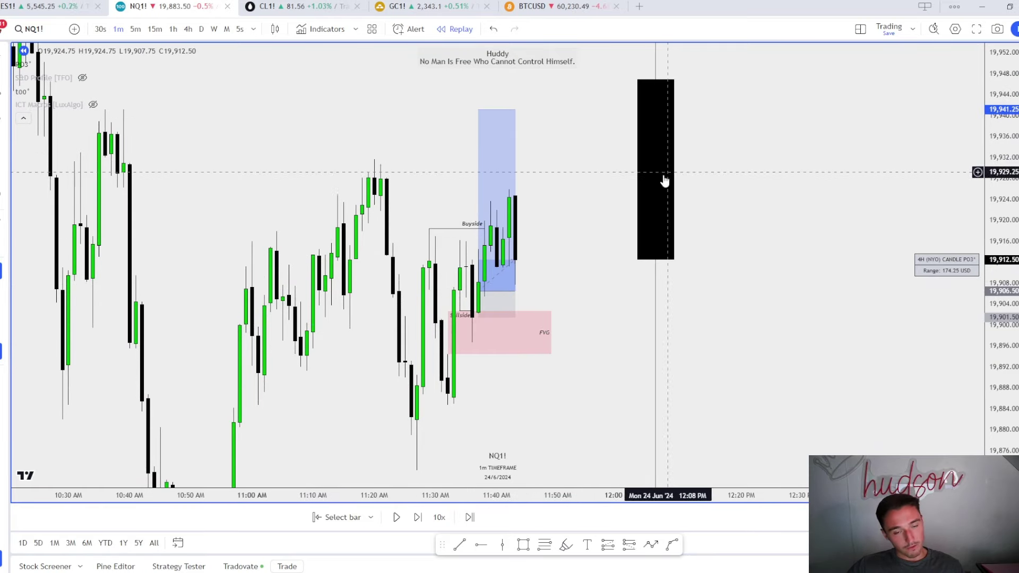
left_click_drag(553, 303, 560, 288)
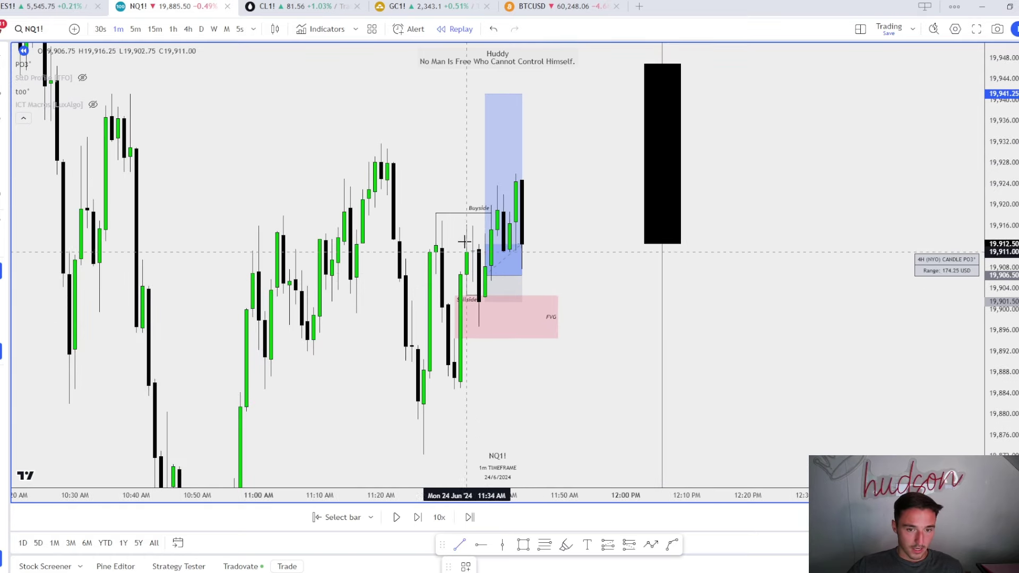
left_click_drag(479, 249, 564, 249)
left_click(467, 565)
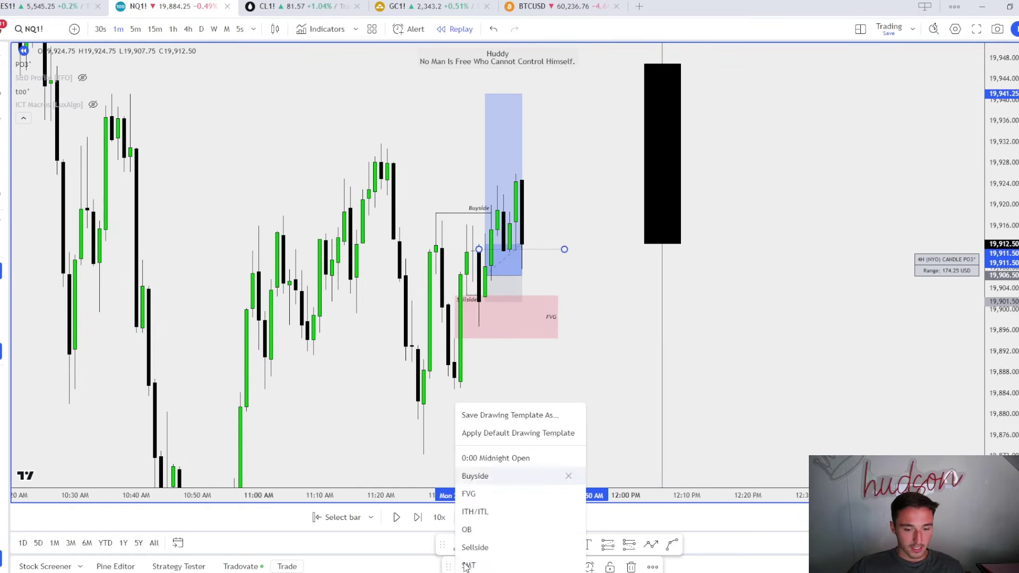
left_click(489, 529)
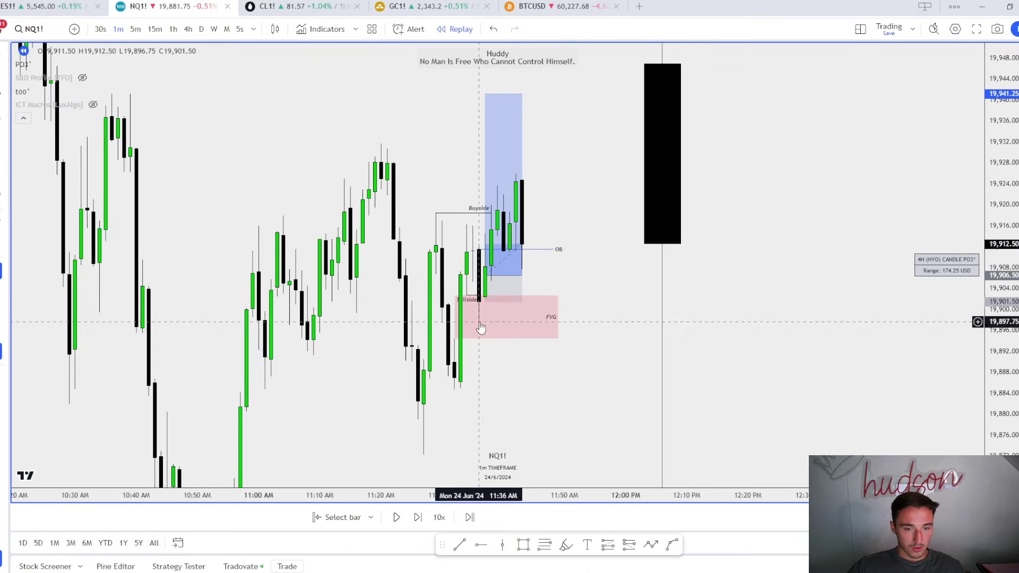
left_click(510, 255)
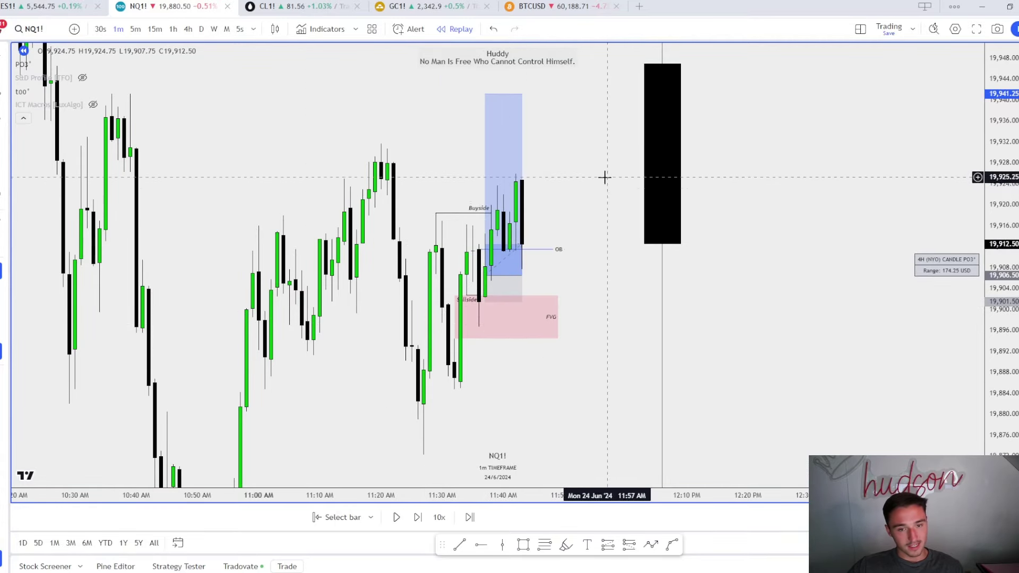
Step: Switch the NQ1! chart to the 5-minute timeframe
left_click_drag(607, 193, 611, 229)
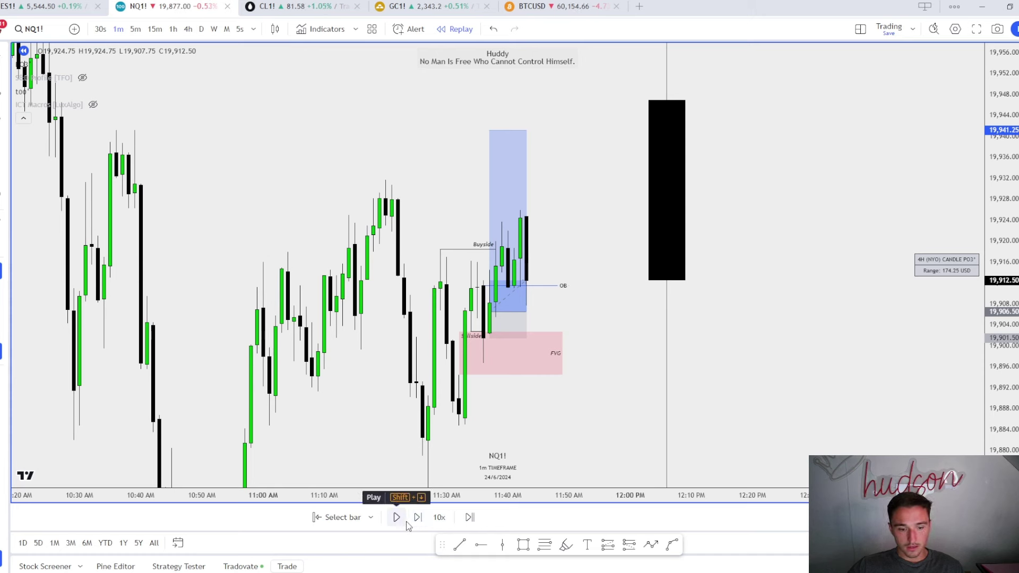
left_click_drag(637, 423, 660, 400)
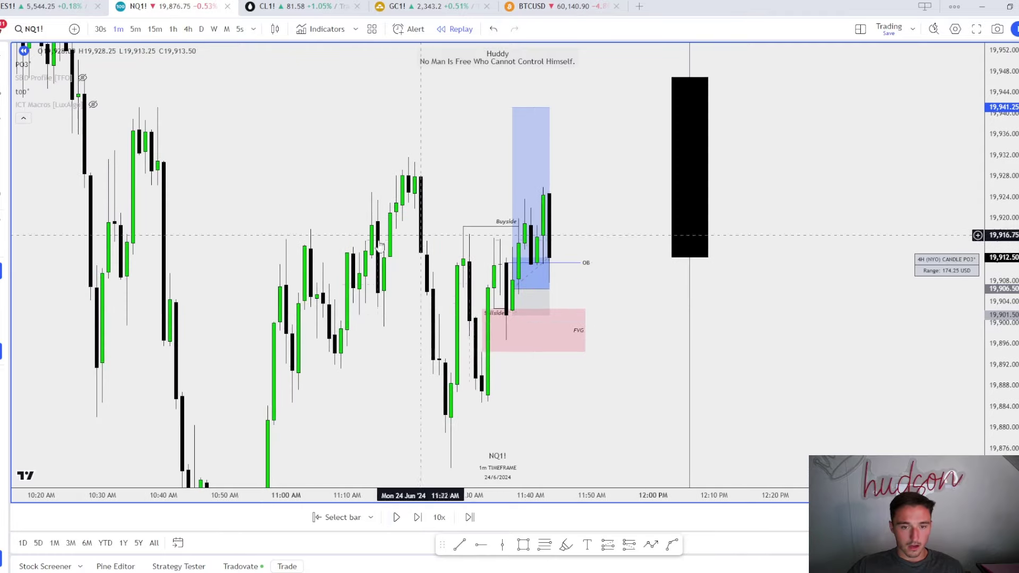
left_click_drag(640, 267, 626, 348)
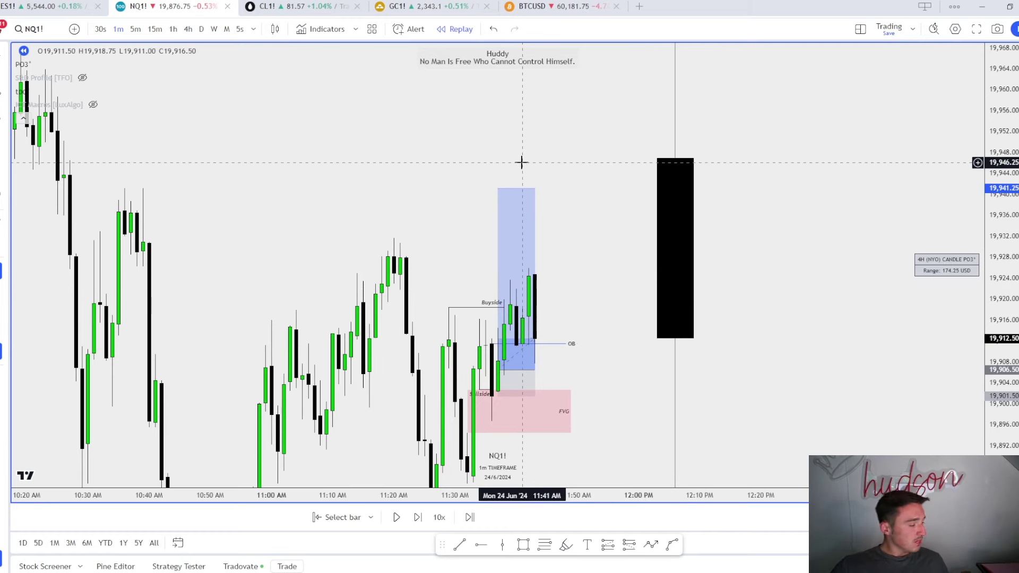
left_click(136, 28)
right_click(670, 247)
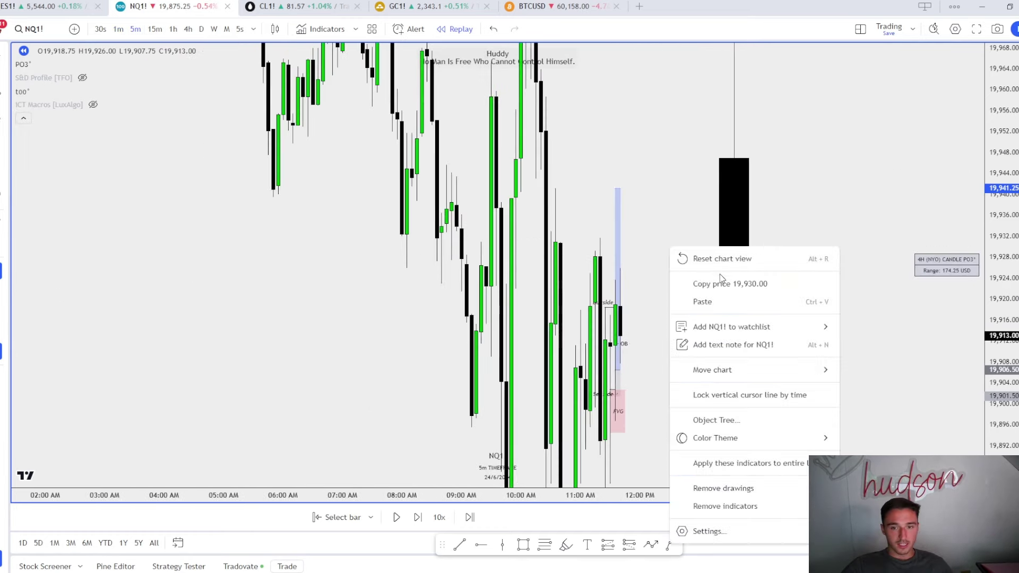
left_click(726, 489)
key("ctrl+z")
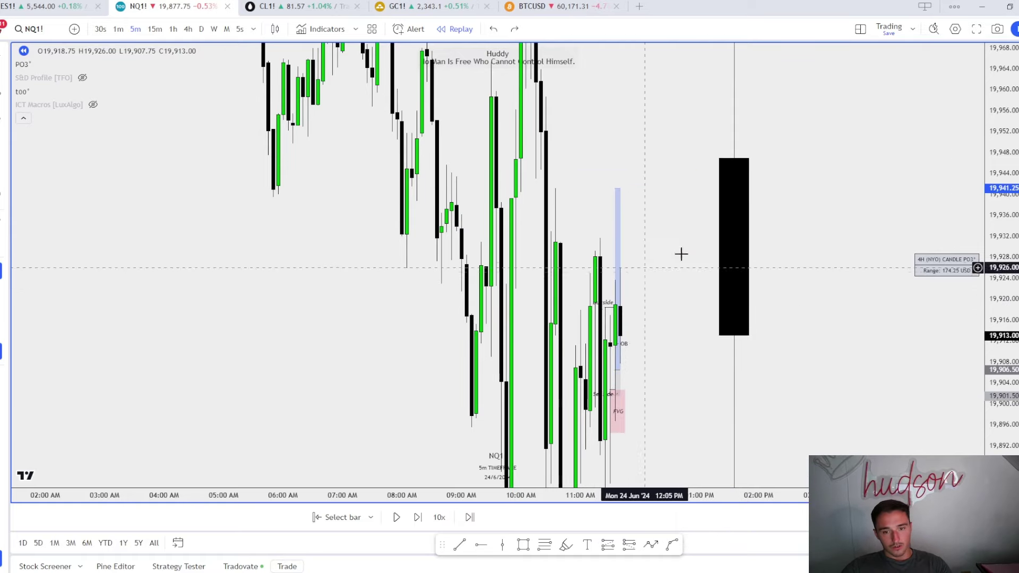
Step: Delete the FVG rectangle below the long position
double_click(996, 174)
left_click_drag(624, 300, 788, 300)
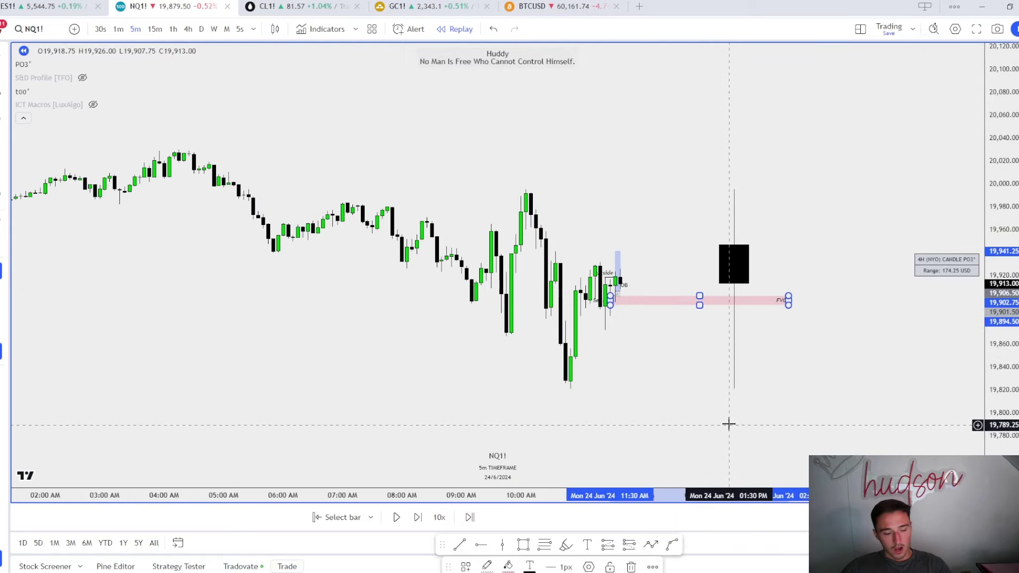
key("Delete")
Step: Draw a horizontal trend line at about 20,030 from the 23 June high near 7:00 PM to about 7:10 AM on 24 June
left_click_drag(353, 292, 498, 408)
scroll(490, 414, "down", 5)
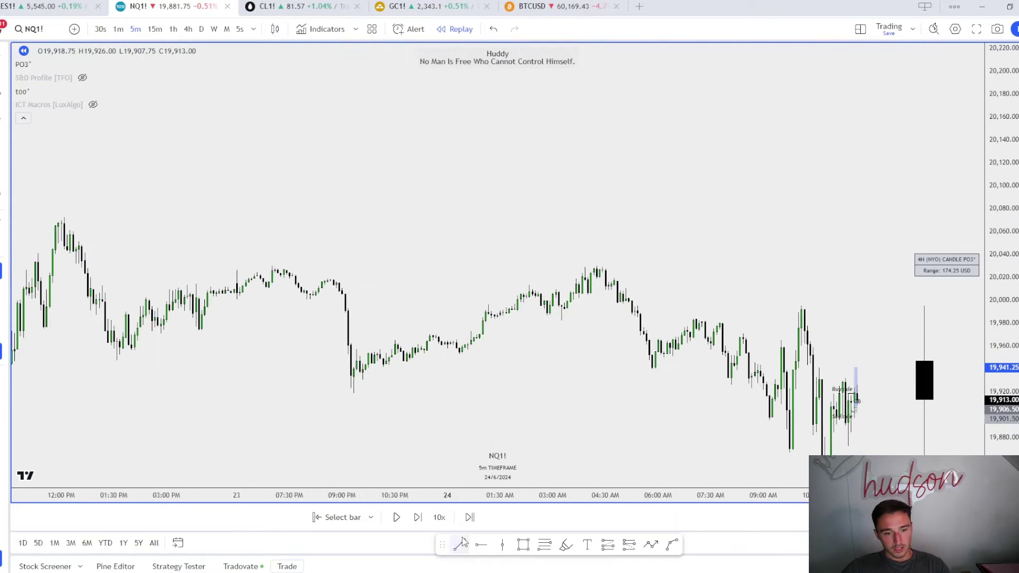
left_click_drag(273, 261, 699, 266)
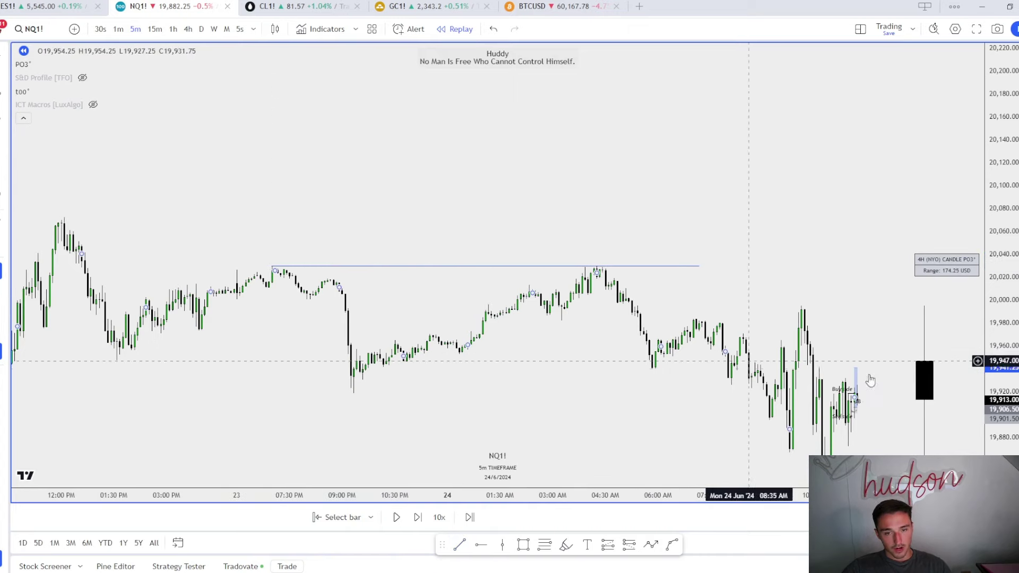
left_click_drag(1007, 414, 932, 170)
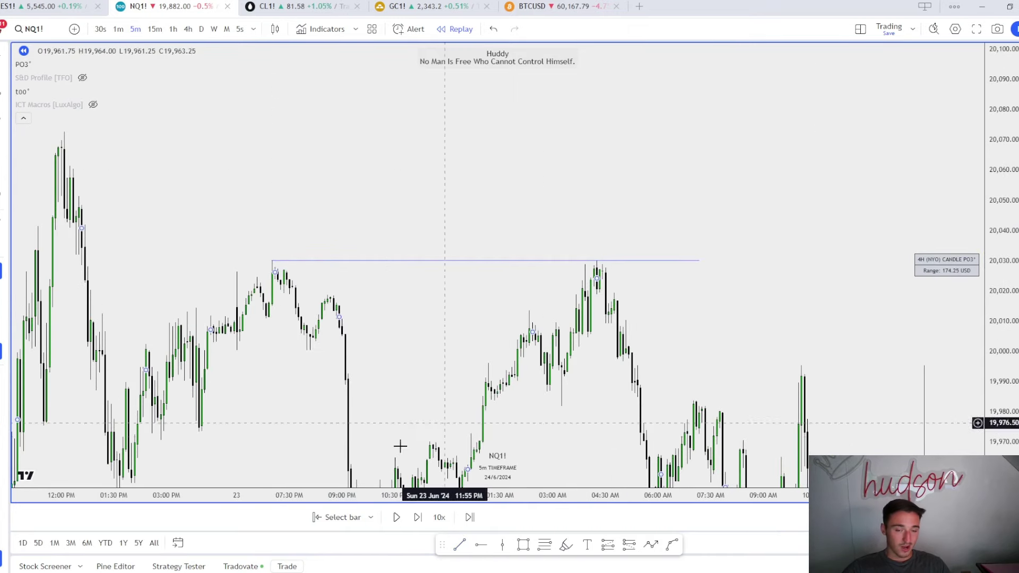
Step: Review the June price action on the 4-hour and 1-hour timeframes and exit bar replay
left_click(183, 30)
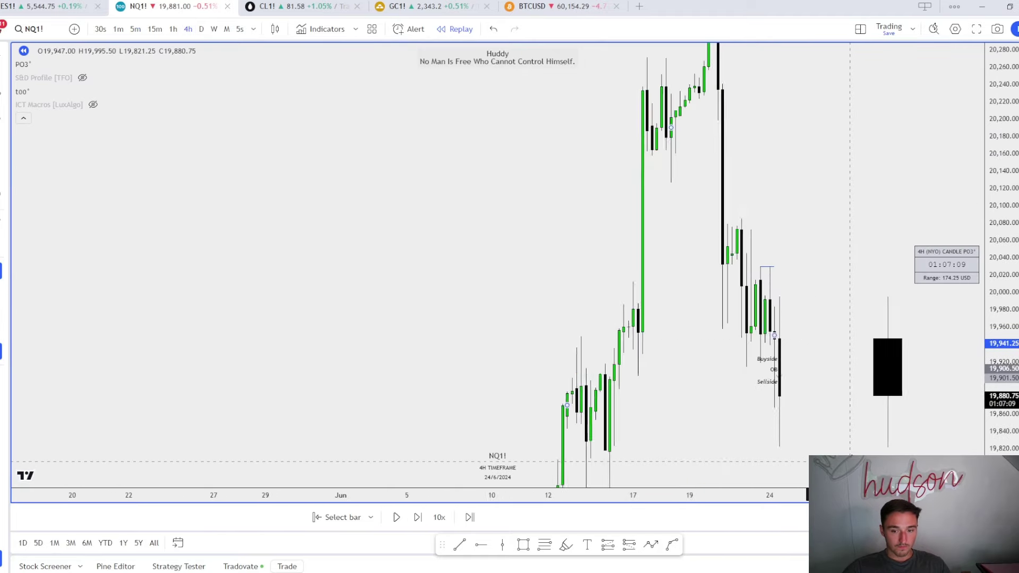
left_click_drag(851, 461, 844, 344)
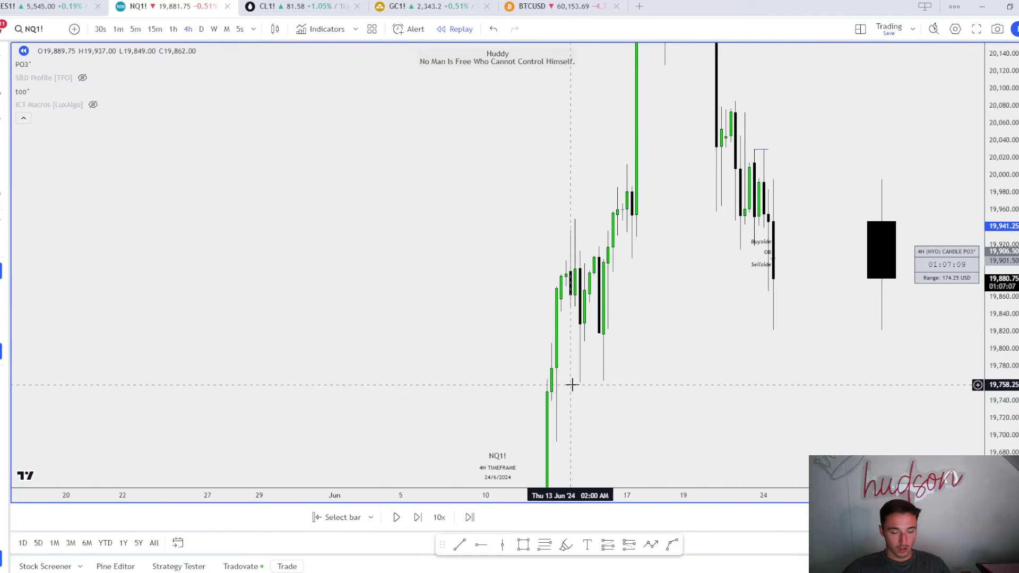
left_click(172, 28)
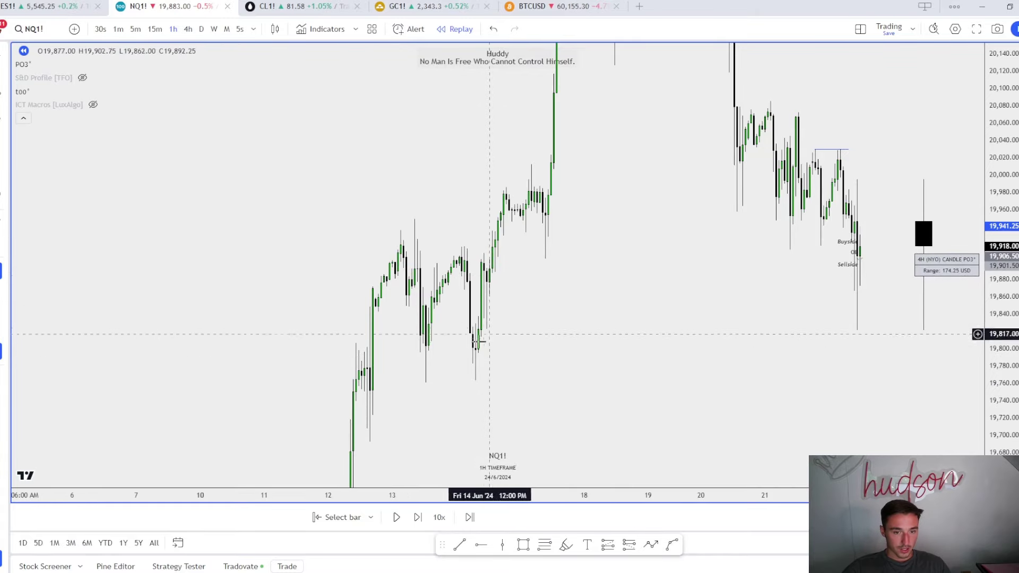
left_click_drag(776, 298, 515, 455)
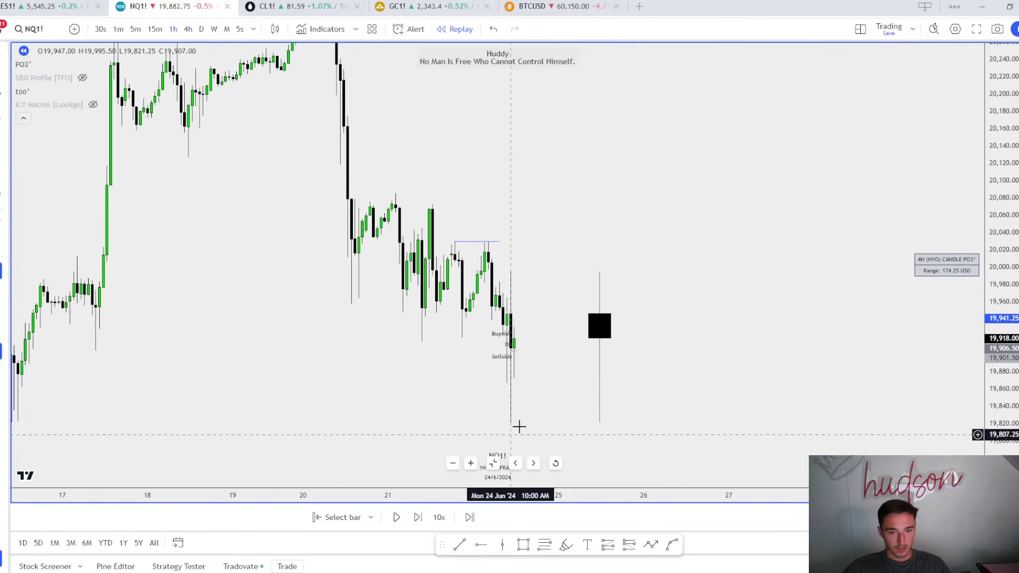
left_click(454, 29)
left_click(618, 324)
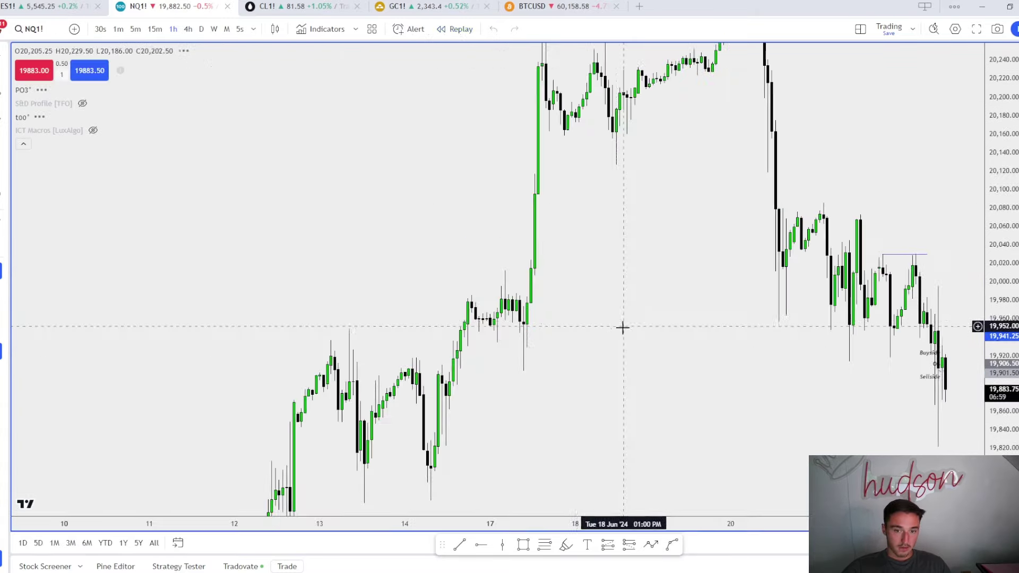
Step: Switch the NQ1! chart from the 1-hour to the 1-minute timeframe
left_click_drag(694, 357, 621, 325)
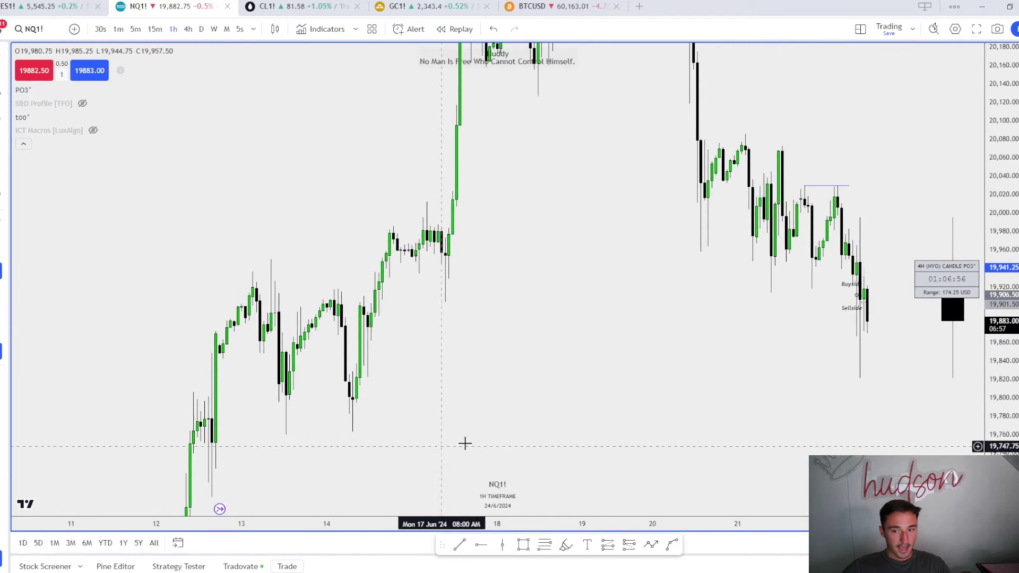
left_click_drag(458, 295, 402, 350)
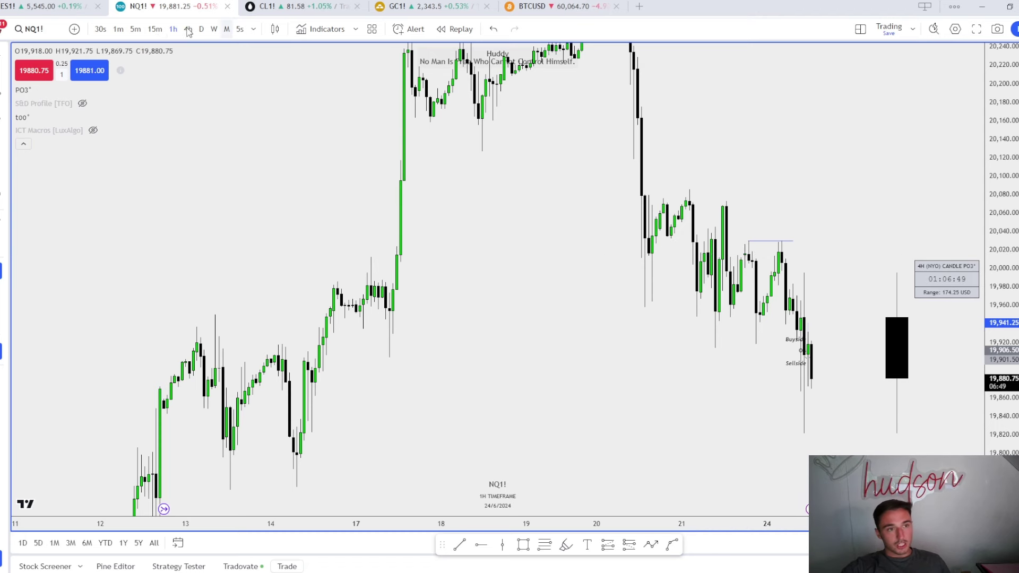
left_click(118, 29)
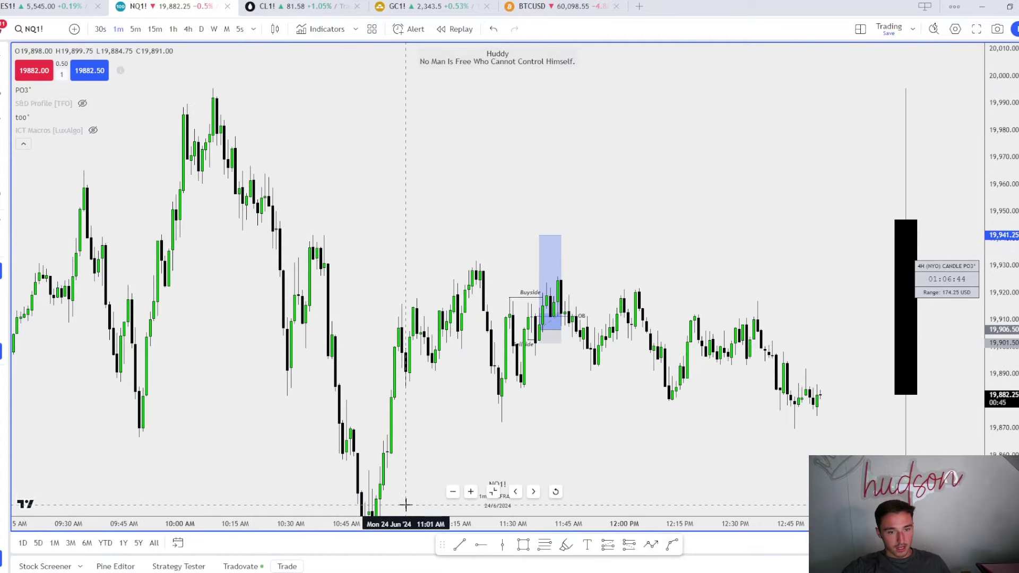
left_click_drag(360, 298, 449, 340)
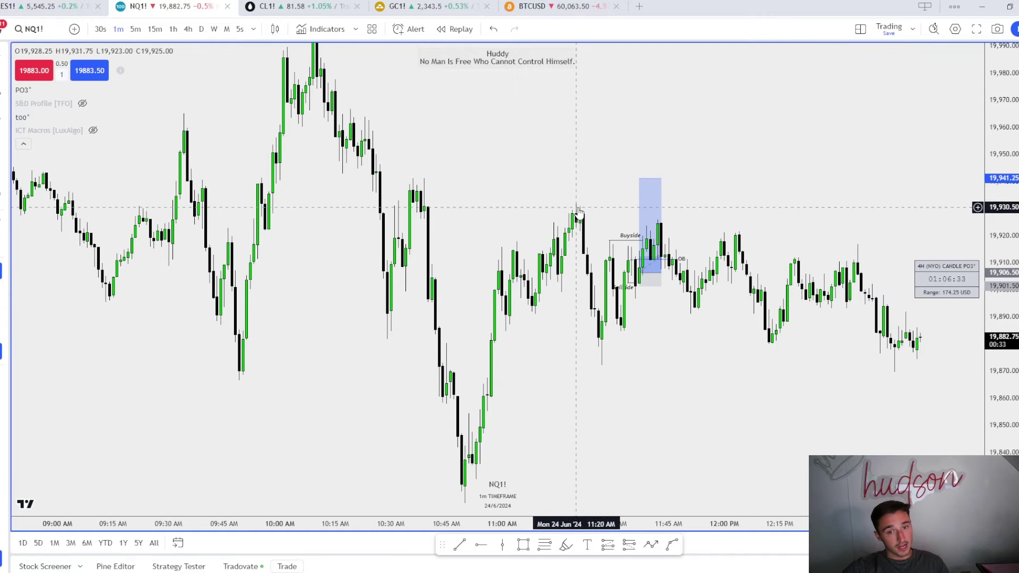
Step: Delete the long position and the Buyside, Sellside and OB annotations around 11:35 AM on 24 June
left_click(650, 250)
key("Delete")
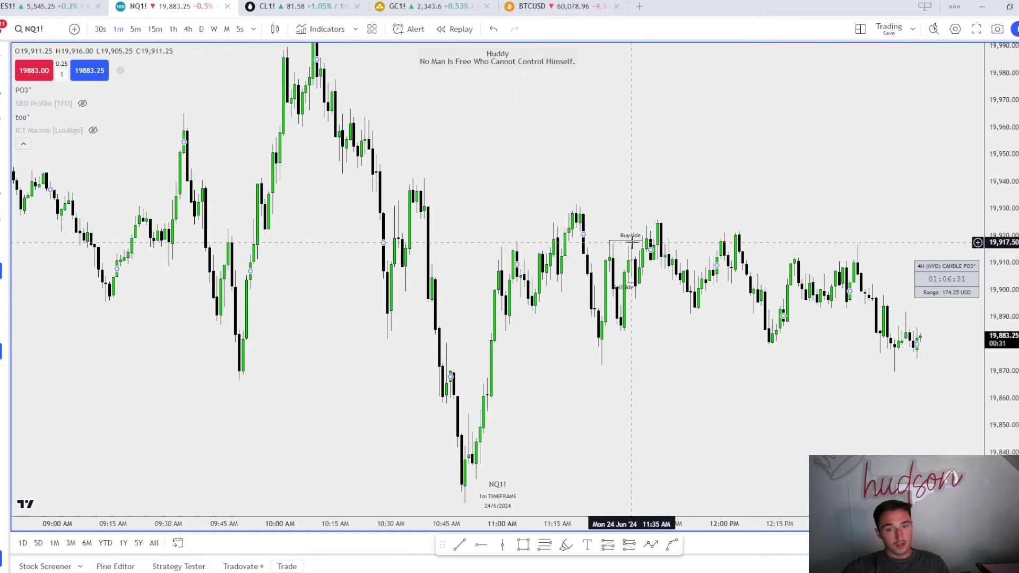
left_click_drag(793, 393, 608, 364)
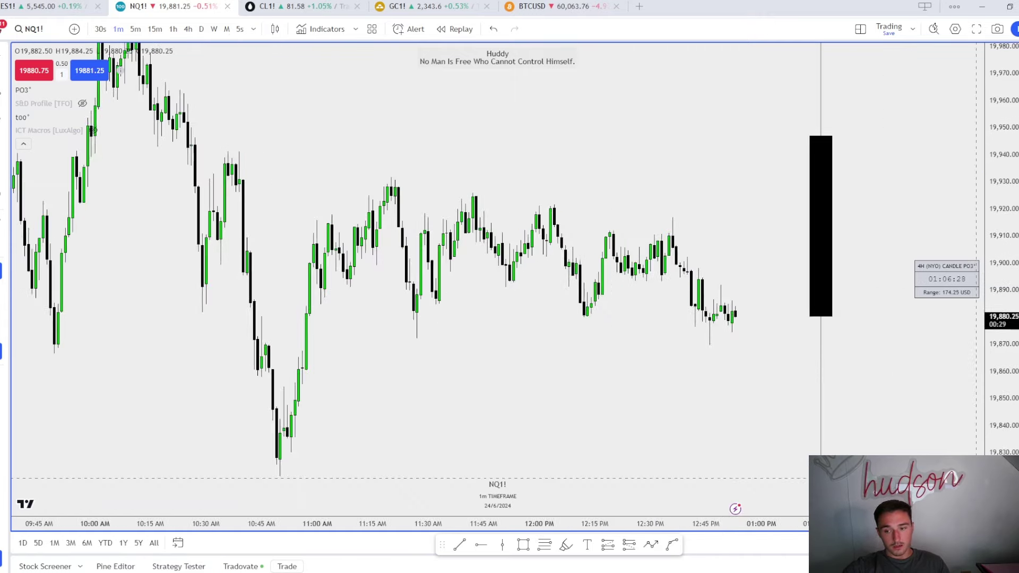
left_click_drag(1000, 455, 1000, 316)
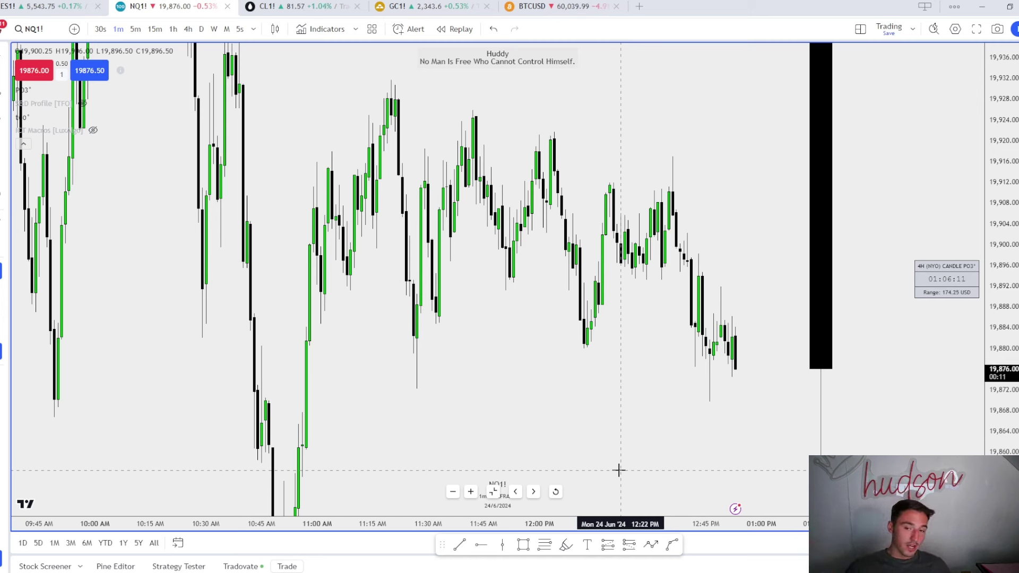
scroll(763, 419, "up", 2)
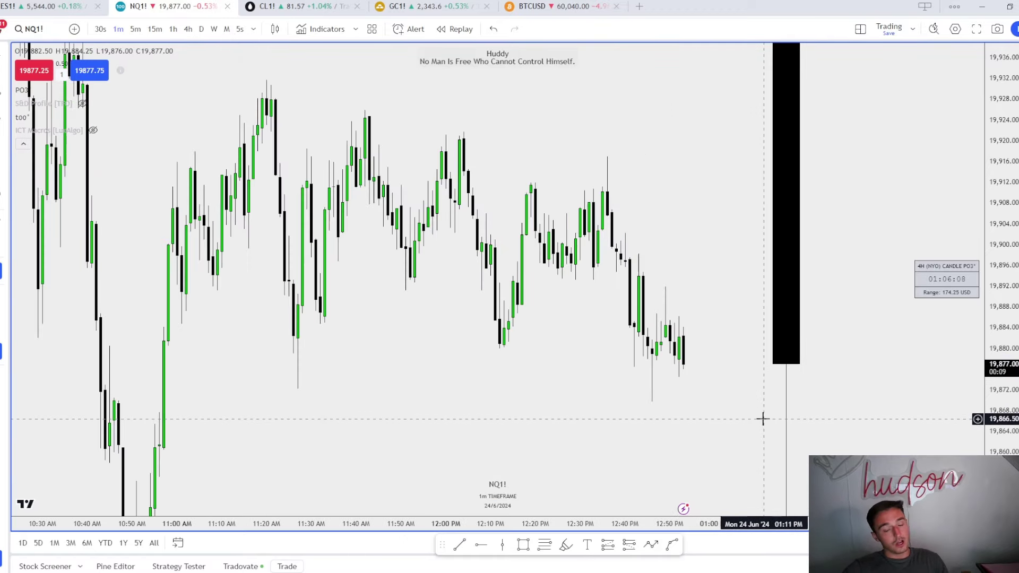
scroll(760, 425, "down", 2)
scroll(545, 279, "down", 1)
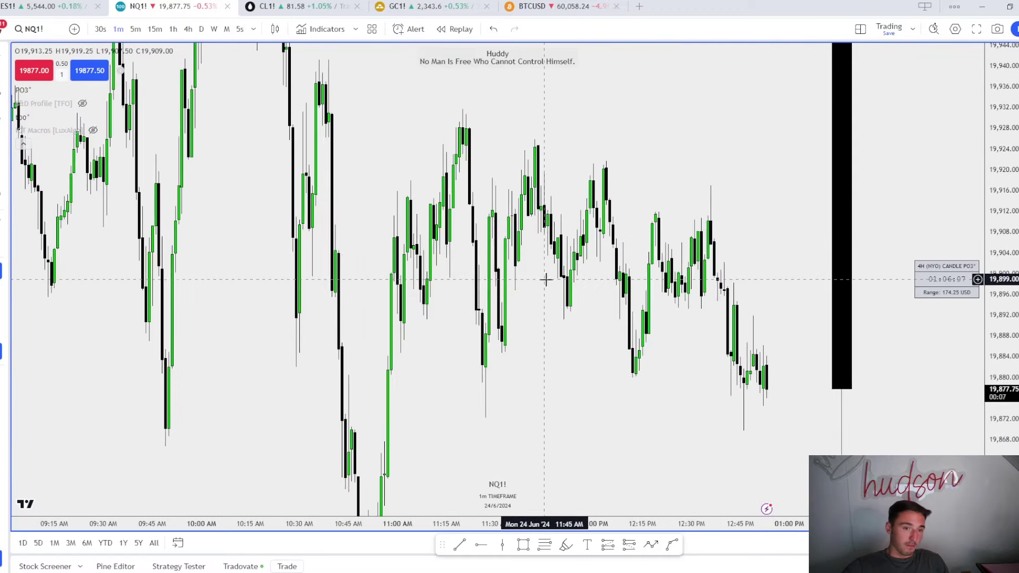